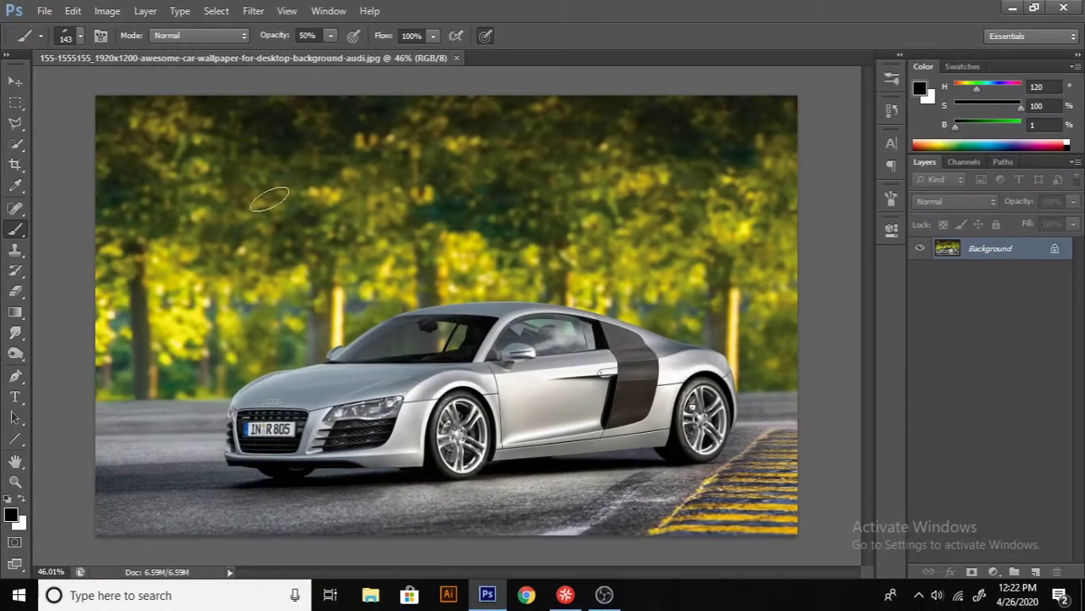
# Duplicate the car photo layer, rotating the copy about 2.85° and scaling it to 113%
pyautogui.press('v')
pyautogui.hotkey('ctrl', 't')
pyautogui.moveTo(853, 255); pyautogui.dragTo(867, 315)
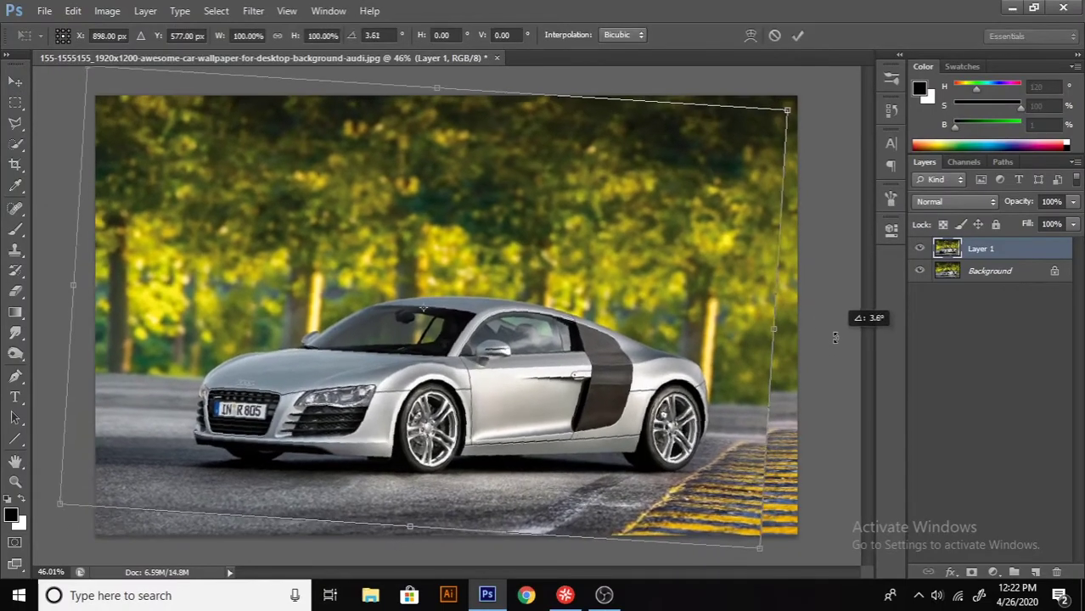
pyautogui.scroll(-2, 708, 442)
pyautogui.moveTo(656, 464); pyautogui.dragTo(685, 485)
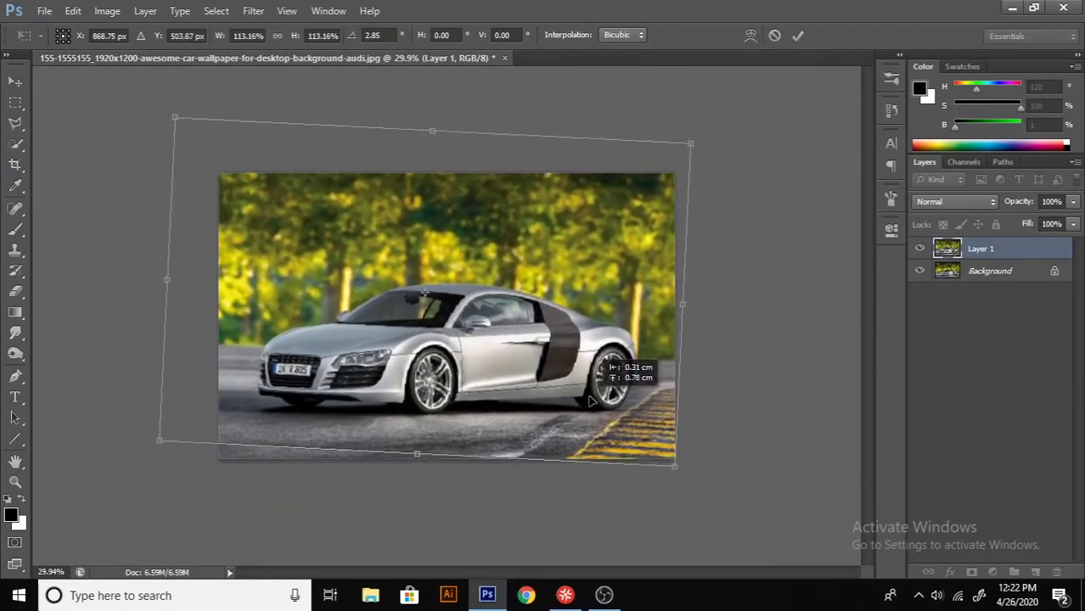
pyautogui.press('Return')
pyautogui.scroll(2, 552, 422)
pyautogui.scroll(2, 455, 510)
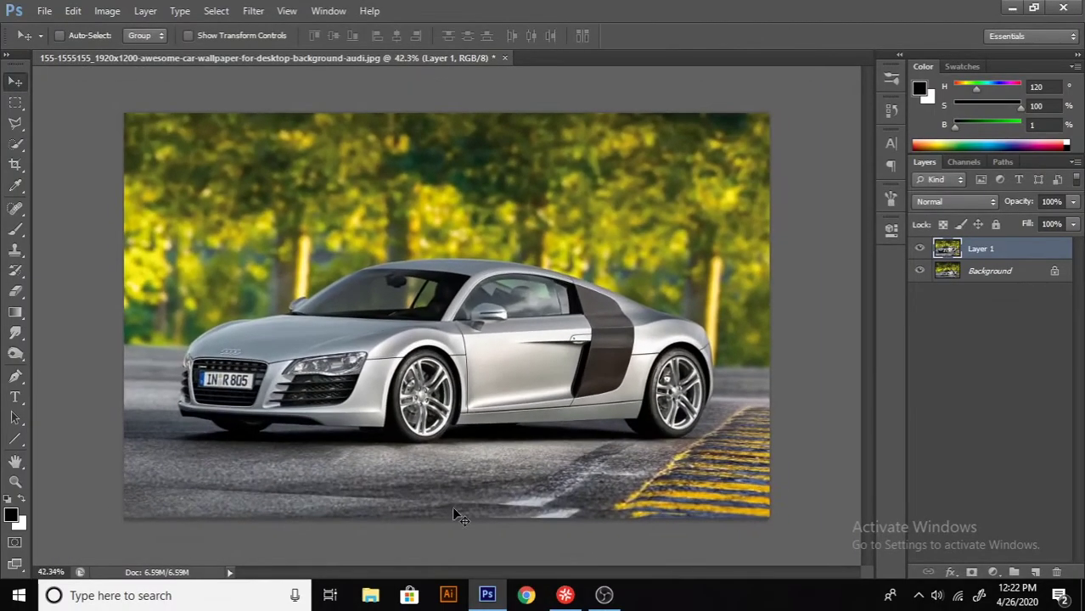
# Erase the edges of the transformed copy with a larger Eraser brush
pyautogui.press('e')
pyautogui.press(']')
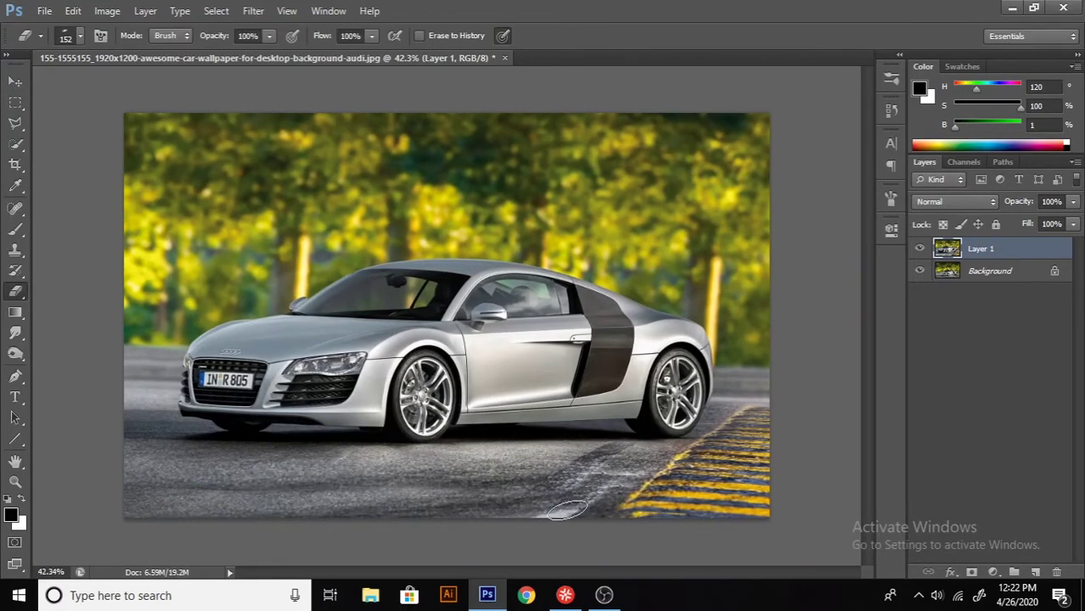
pyautogui.scroll(1, 616, 471)
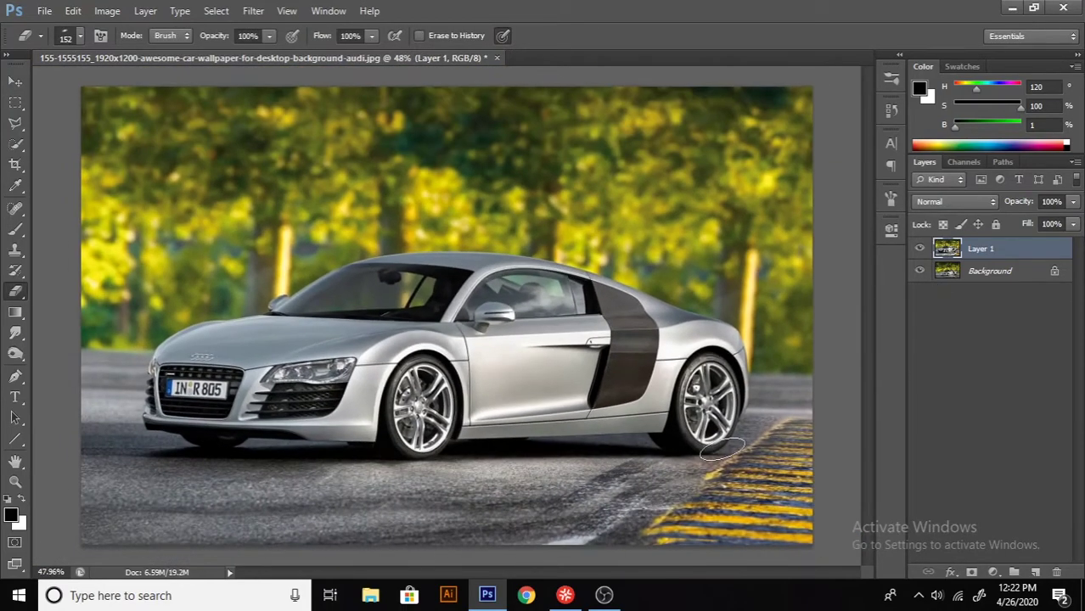
pyautogui.scroll(3, 722, 450)
# Flatten the image and convert the Background into an unlocked Layer 0
pyautogui.click(990, 270)
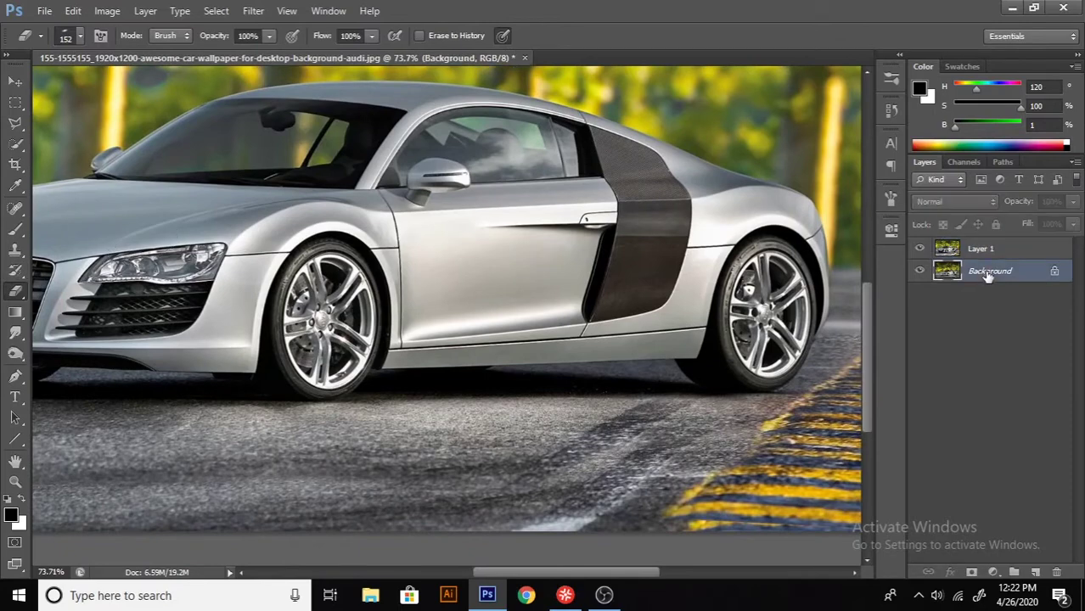
pyautogui.rightClick(989, 270)
pyautogui.click(888, 420)
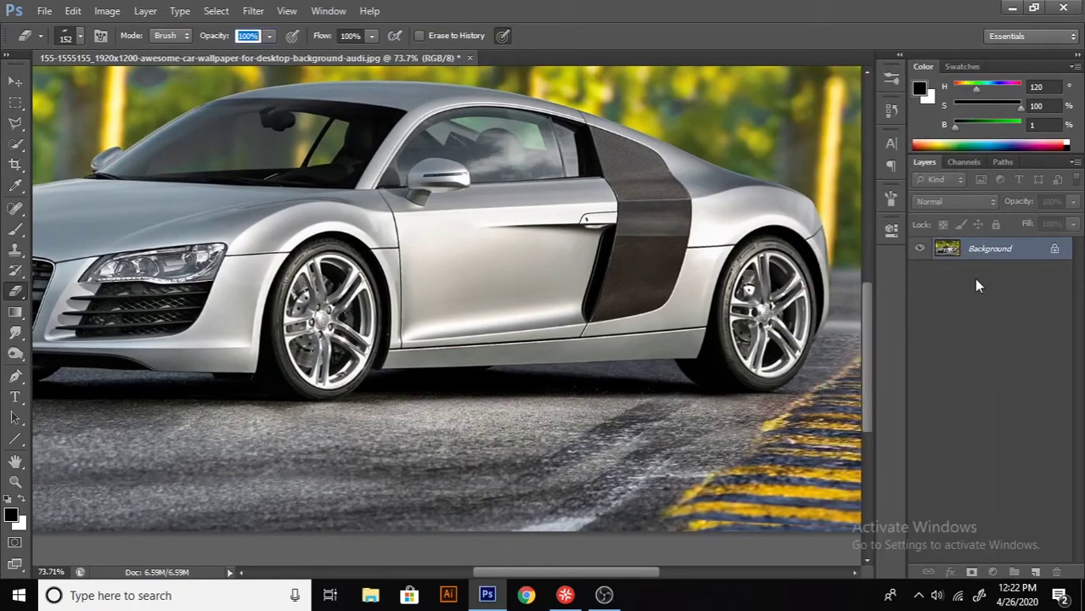
pyautogui.doubleClick(976, 248)
pyautogui.press('Return')
pyautogui.hotkey('ctrl', '0')
# Inspect the road with the Clone Stamp tool, then zoom in on the car's front with the Pen tool
pyautogui.click(16, 249)
pyautogui.scroll(2, 284, 461)
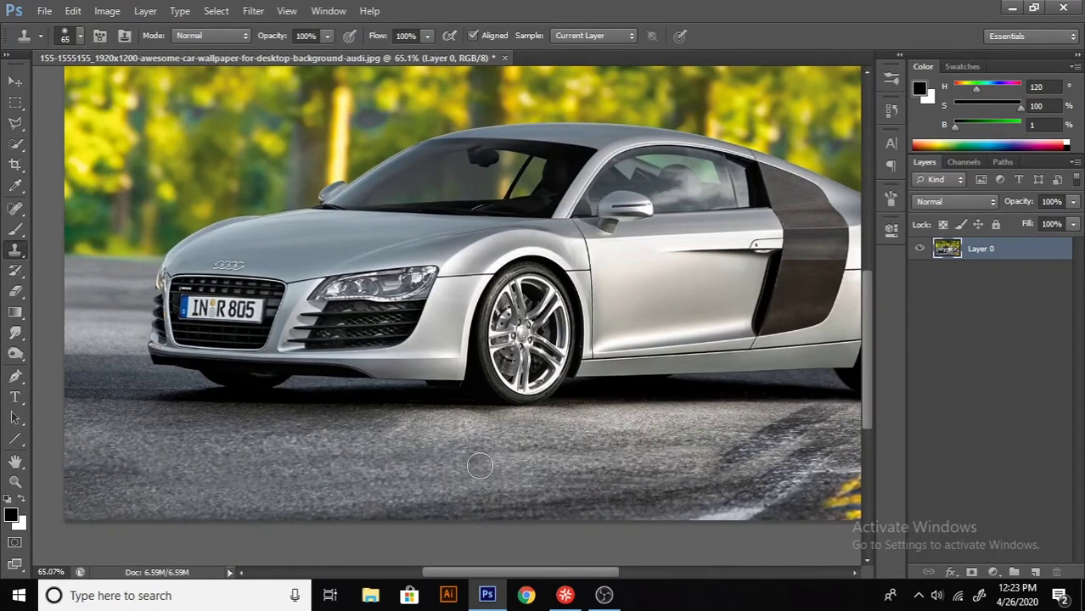
pyautogui.hscroll(4, 315, 461)
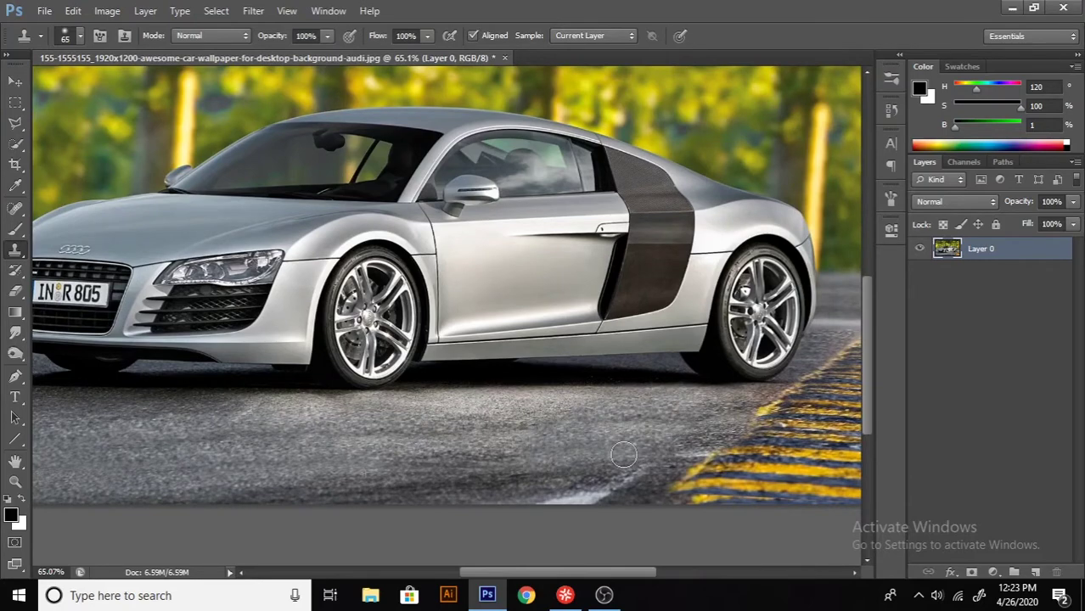
pyautogui.scroll(-5, 675, 466)
pyautogui.scroll(5, 595, 442)
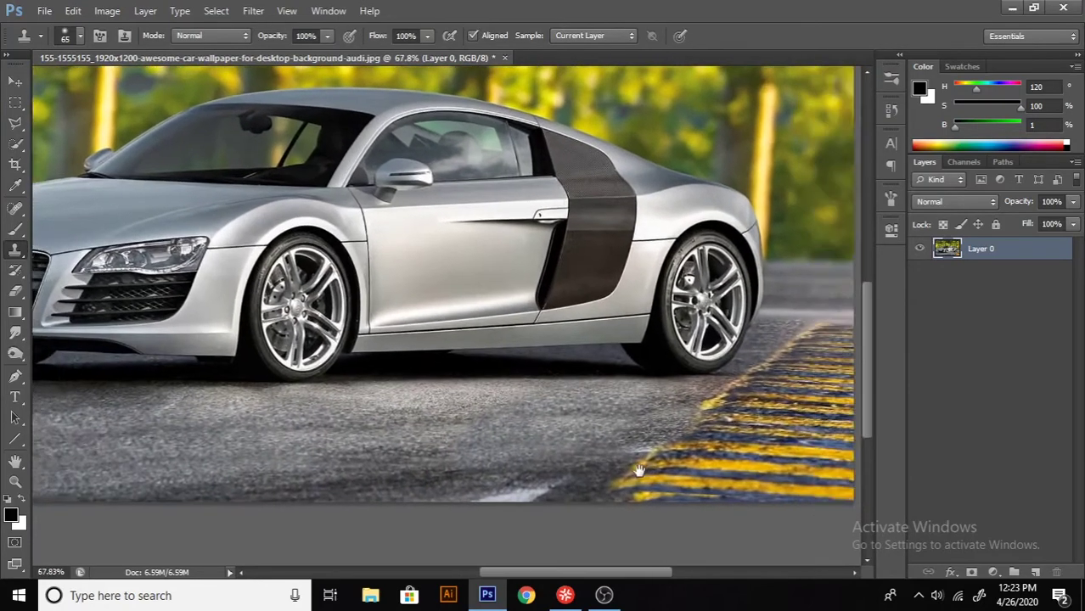
pyautogui.scroll(-2, 576, 431)
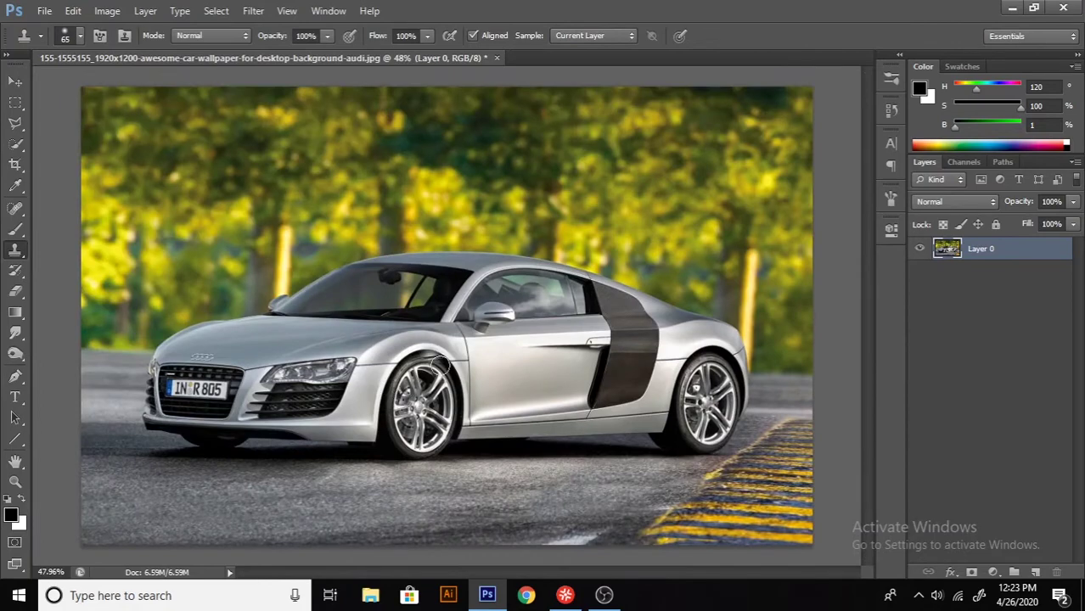
pyautogui.scroll(2, 438, 363)
pyautogui.scroll(4, 357, 382)
pyautogui.scroll(-2, 340, 425)
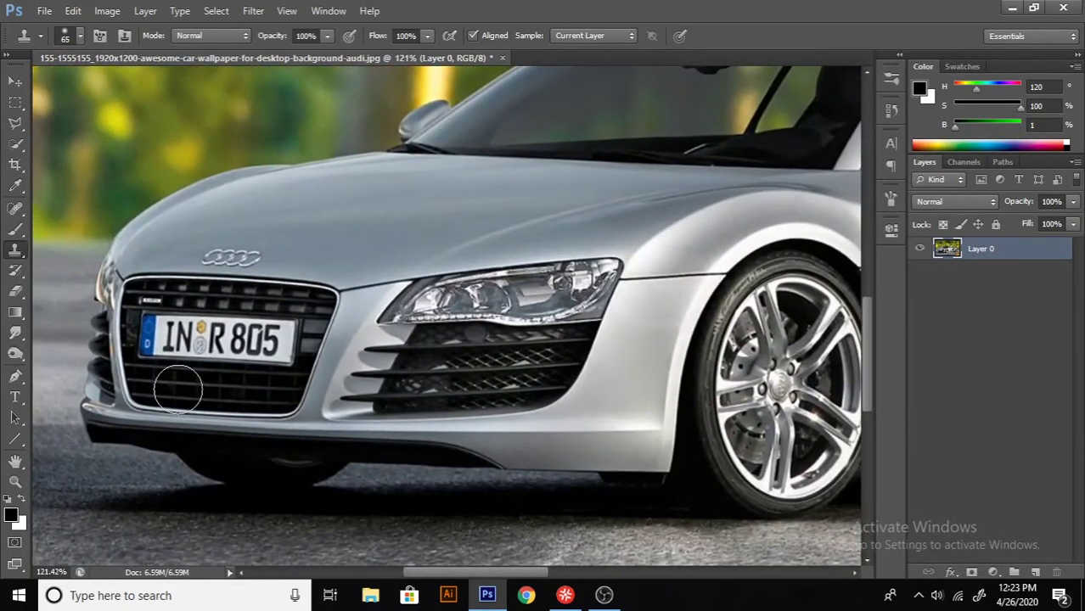
pyautogui.press('p')
pyautogui.scroll(-2, 255, 339)
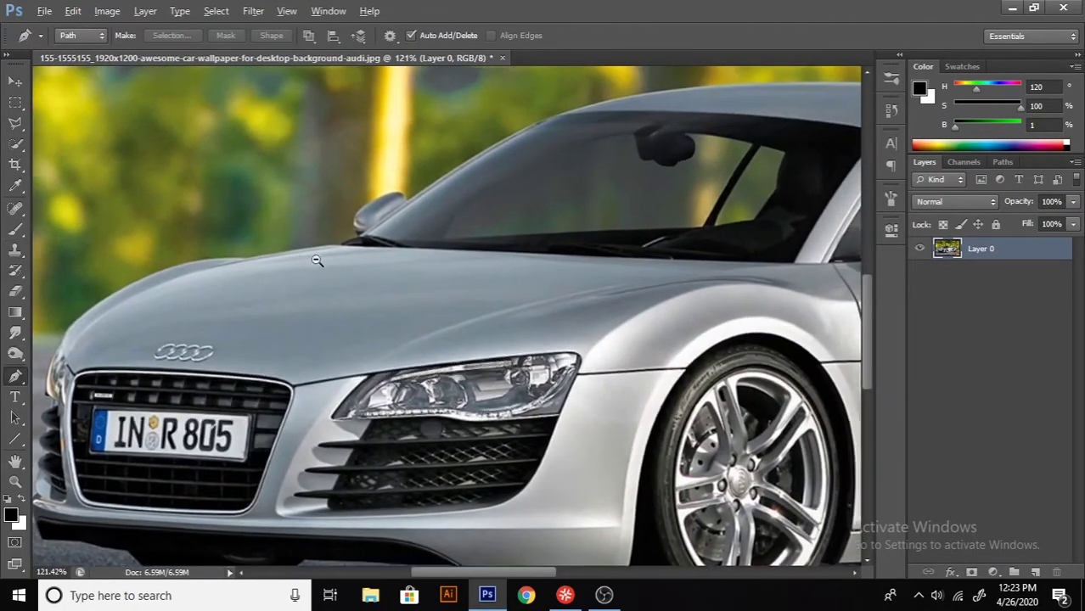
# Start the Pen path with curved anchors along the hood edge and its front corner
pyautogui.scroll(5, 290, 255)
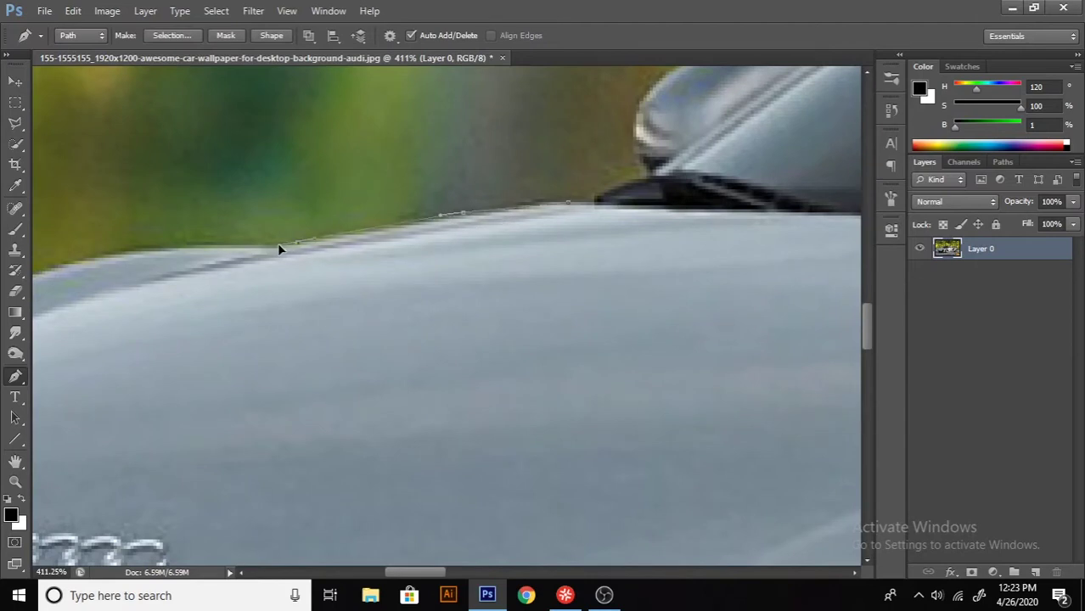
pyautogui.moveTo(276, 242); pyautogui.dragTo(629, 187)
pyautogui.moveTo(298, 249)
pyautogui.mouseDown()
pyautogui.moveTo(227, 295)
pyautogui.moveTo(404, 203)
pyautogui.mouseUp()
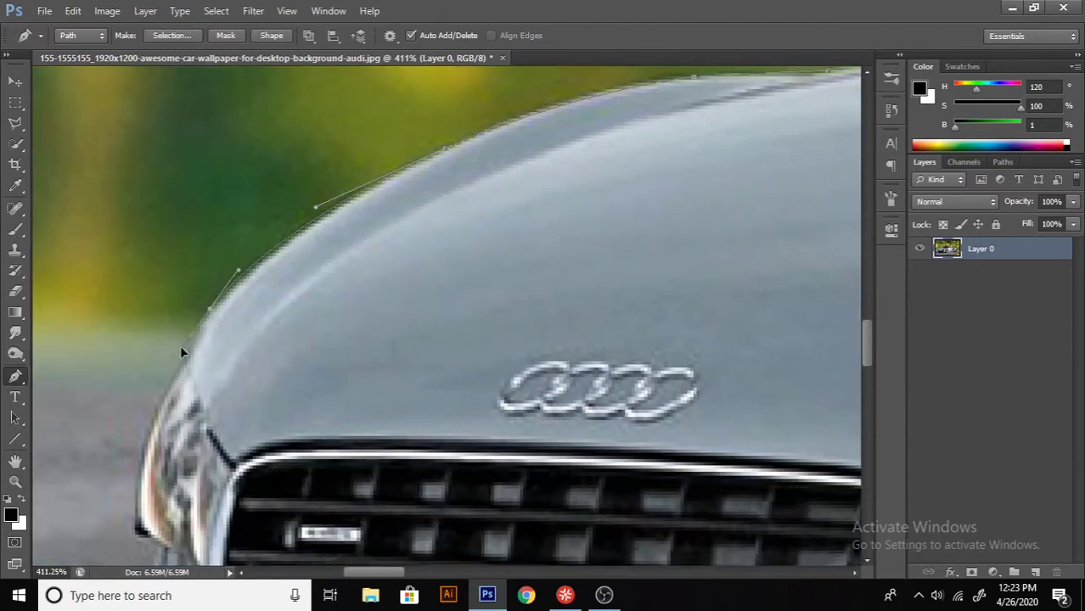
pyautogui.moveTo(189, 367)
pyautogui.mouseDown()
pyautogui.moveTo(190, 391)
pyautogui.moveTo(228, 327)
pyautogui.mouseUp()
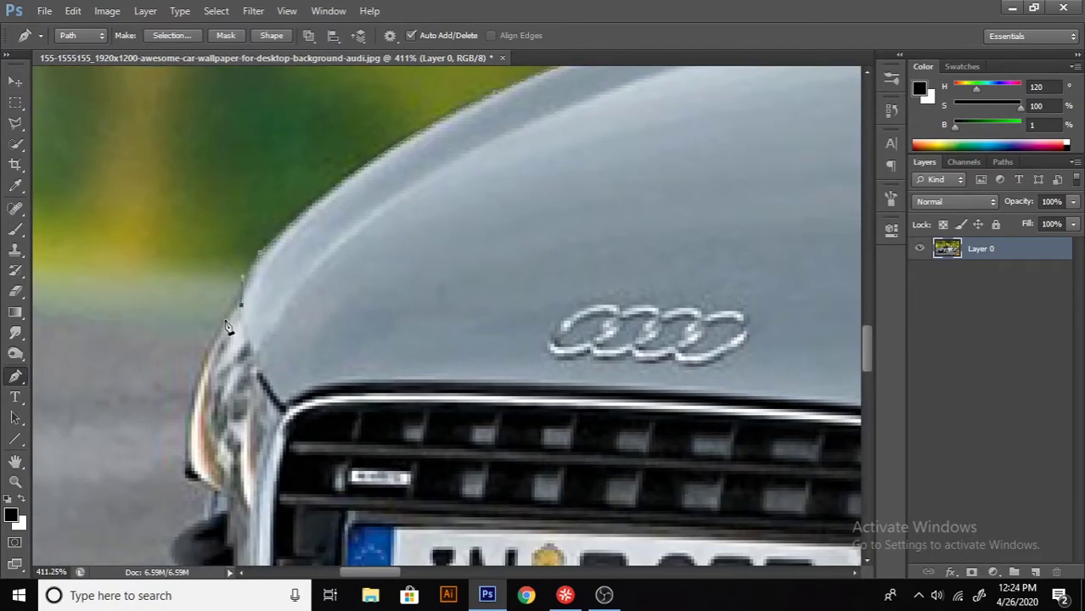
pyautogui.scroll(-3, 227, 327)
pyautogui.scroll(-2, 227, 327)
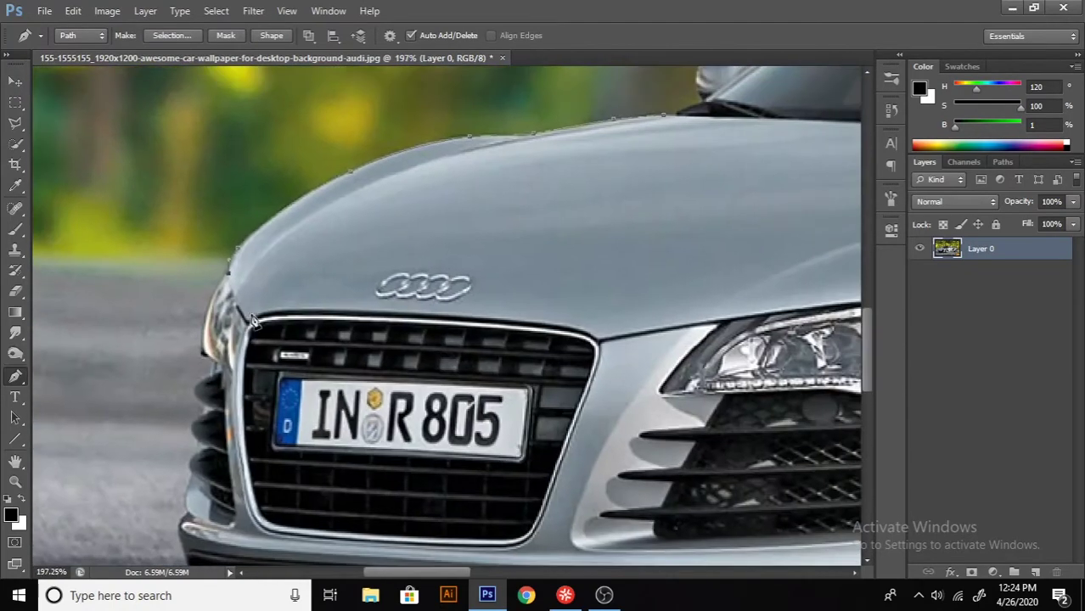
pyautogui.scroll(-2, 233, 386)
pyautogui.scroll(-1, 161, 405)
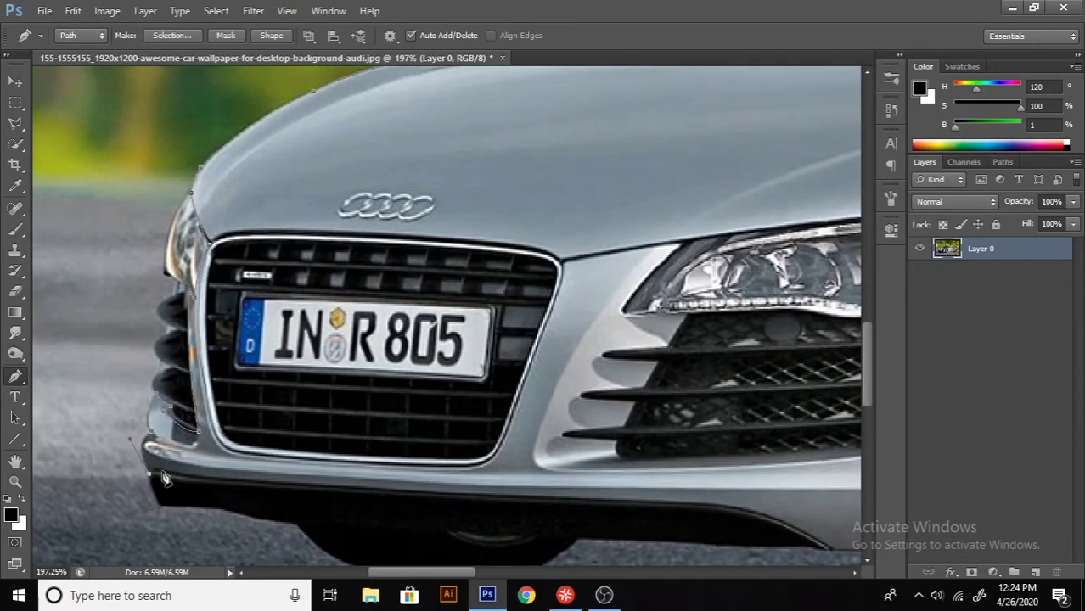
# Extend the path along the bumper's lower edge to its corner
pyautogui.moveTo(149, 473); pyautogui.dragTo(165, 473)
pyautogui.scroll(-2, 238, 459)
pyautogui.hscroll(2, 316, 437)
pyautogui.click(574, 440)
pyautogui.scroll(-2, 509, 433)
pyautogui.hscroll(3, 388, 417)
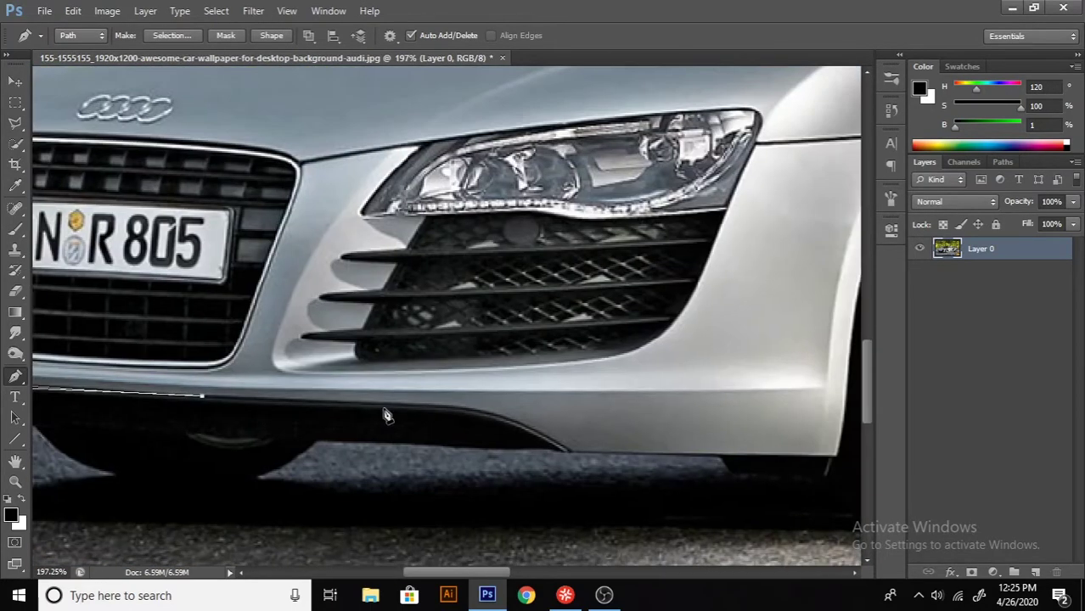
pyautogui.hscroll(3, 403, 395)
pyautogui.hscroll(3, 450, 422)
pyautogui.scroll(2, 425, 383)
pyautogui.click(394, 513)
# Curve the path over the front wheel arch and along the sill
pyautogui.click(429, 280)
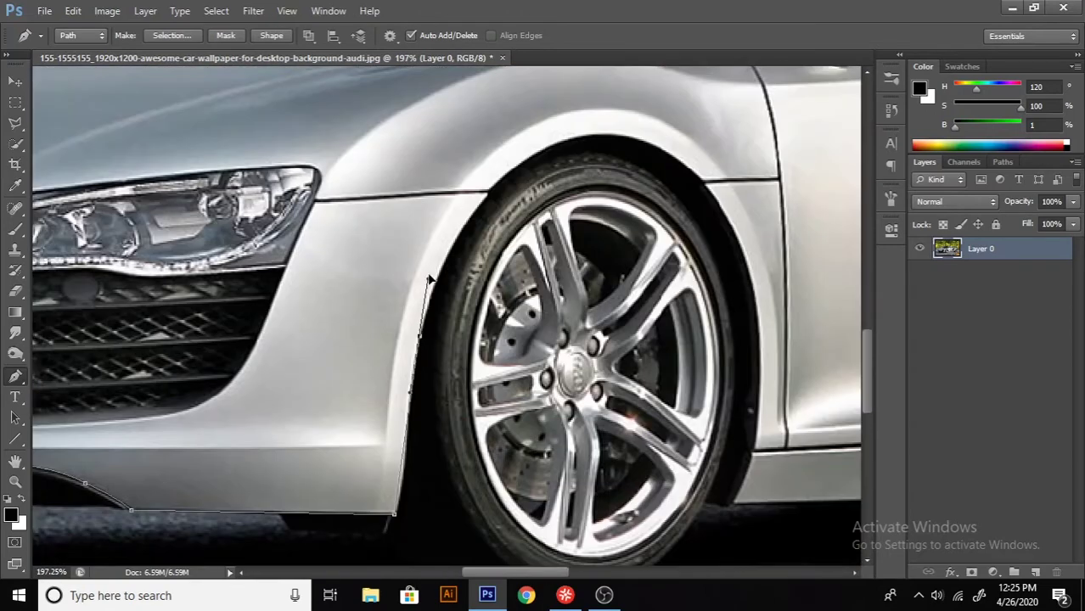
pyautogui.scroll(2, 408, 386)
pyautogui.hscroll(3, 408, 386)
pyautogui.moveTo(365, 246); pyautogui.dragTo(482, 174)
pyautogui.scroll(1, 400, 251)
pyautogui.hscroll(3, 399, 250)
pyautogui.moveTo(438, 250); pyautogui.dragTo(528, 338)
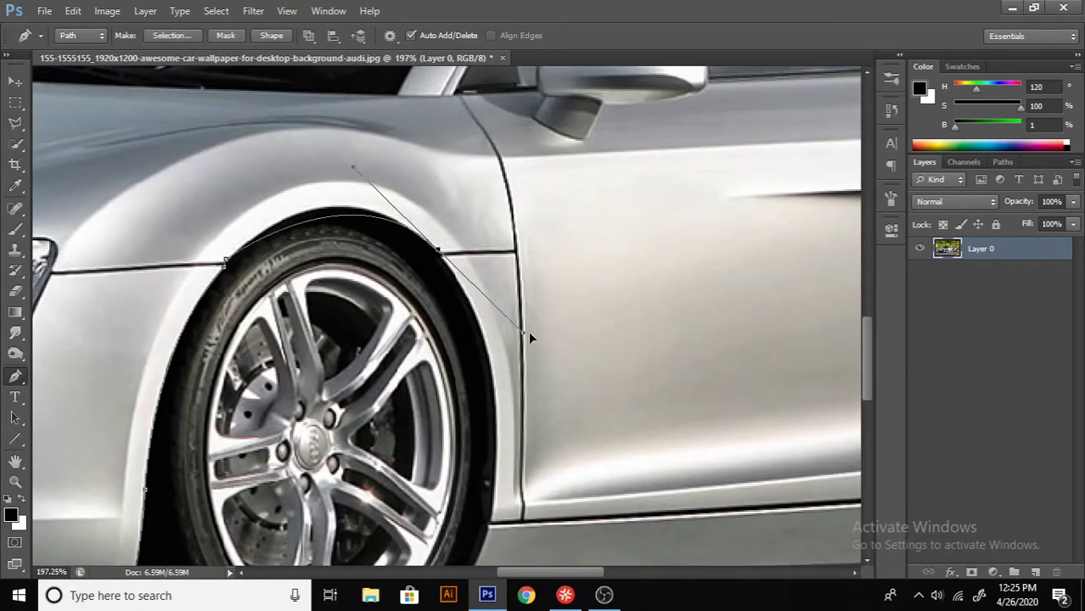
pyautogui.scroll(-4, 440, 255)
pyautogui.hscroll(2, 440, 255)
pyautogui.moveTo(419, 337); pyautogui.dragTo(393, 521)
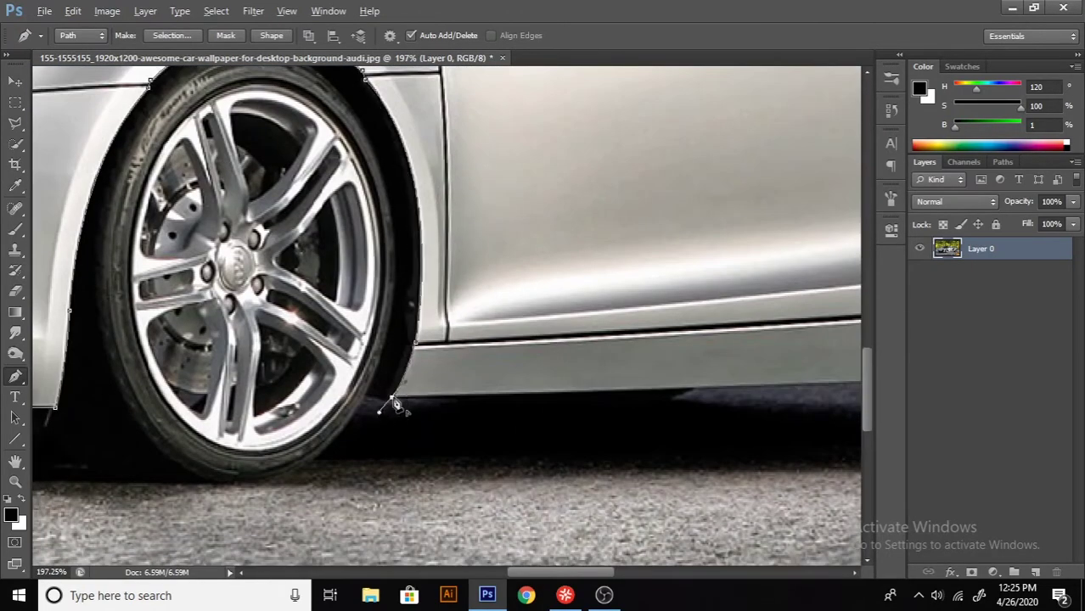
pyautogui.hscroll(5, 396, 405)
pyautogui.scroll(1, 396, 405)
pyautogui.click(437, 486)
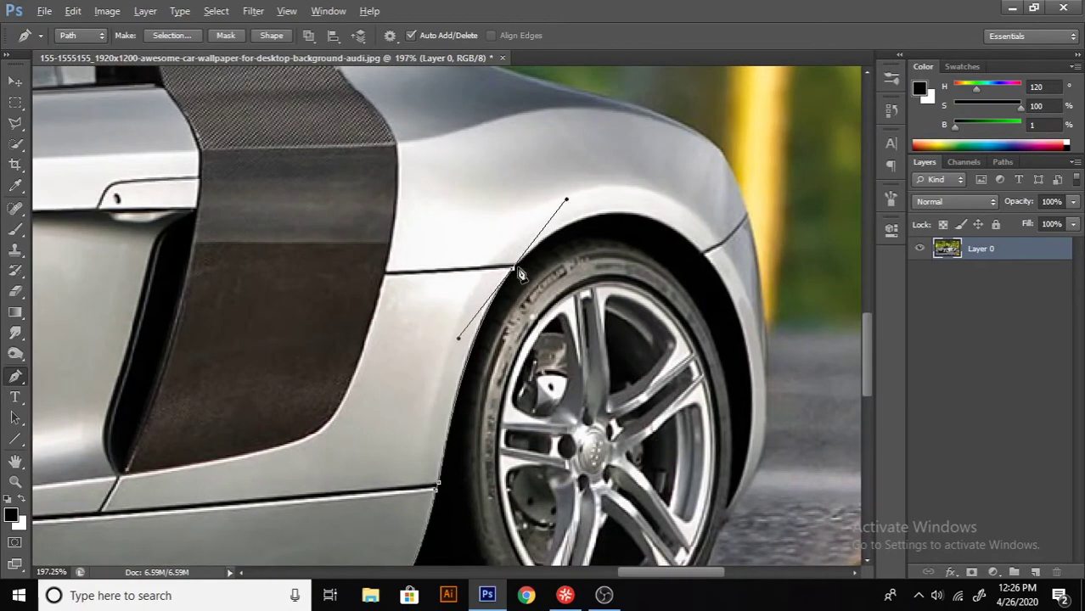
# Curve the path up and around the rear wheel arch
pyautogui.hscroll(3, 520, 273)
pyautogui.moveTo(508, 269); pyautogui.dragTo(603, 344)
pyautogui.scroll(-2, 603, 344)
pyautogui.scroll(-2, 510, 424)
pyautogui.moveTo(492, 424); pyautogui.dragTo(434, 487)
pyautogui.hscroll(2, 468, 390)
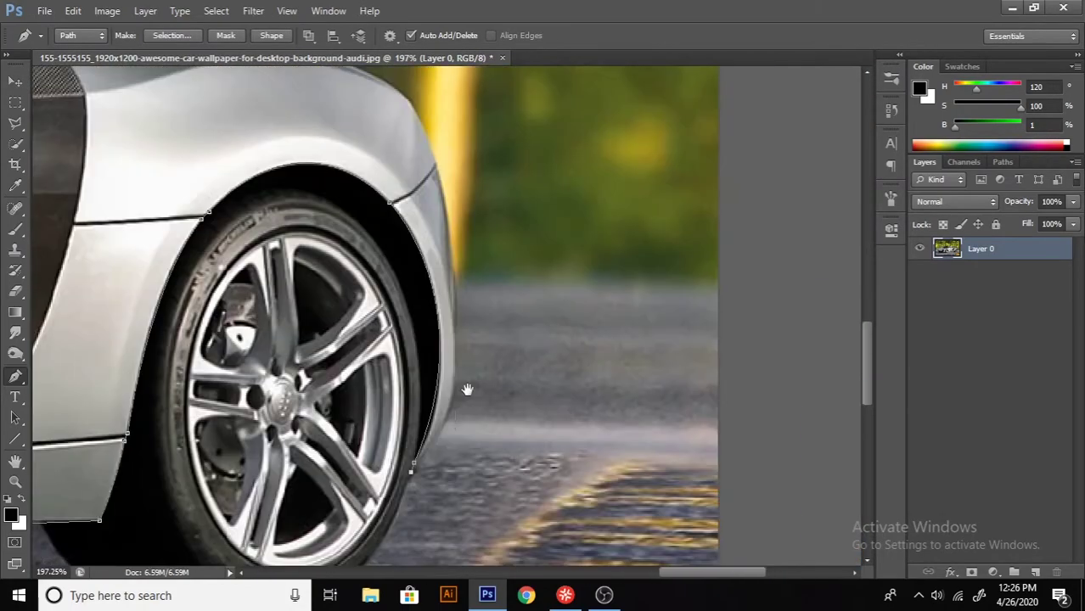
pyautogui.scroll(3, 428, 293)
pyautogui.hscroll(1, 428, 293)
pyautogui.scroll(1, 434, 289)
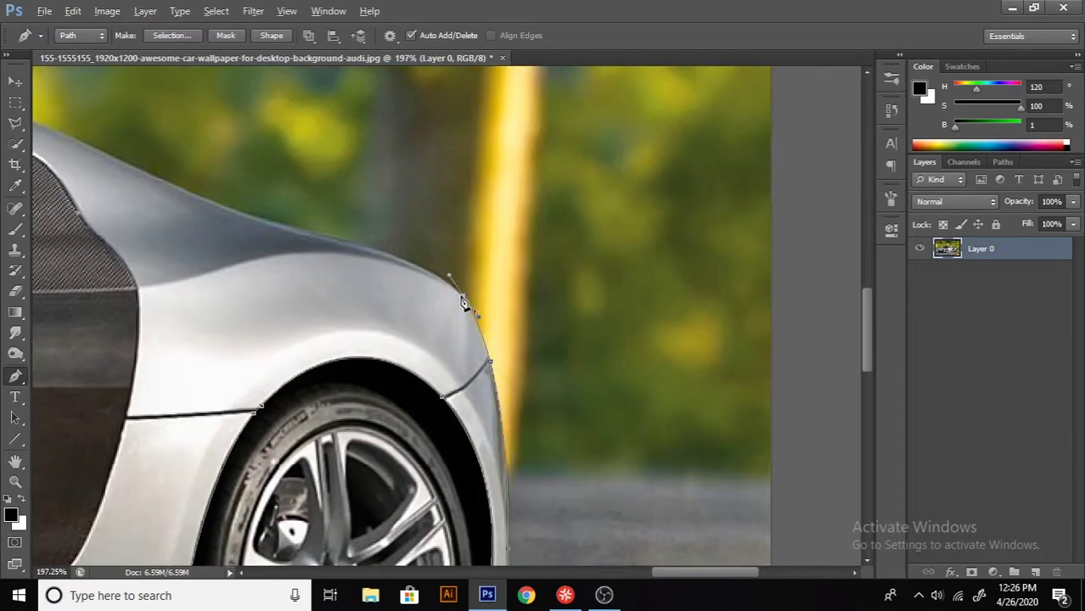
pyautogui.scroll(3, 339, 279)
# Continue the path up the rear fender and along the roofline to the window's top corner
pyautogui.click(339, 279)
pyautogui.hscroll(-3, 484, 359)
pyautogui.click(485, 358)
pyautogui.click(294, 251)
pyautogui.scroll(1, 351, 284)
pyautogui.hscroll(-3, 351, 284)
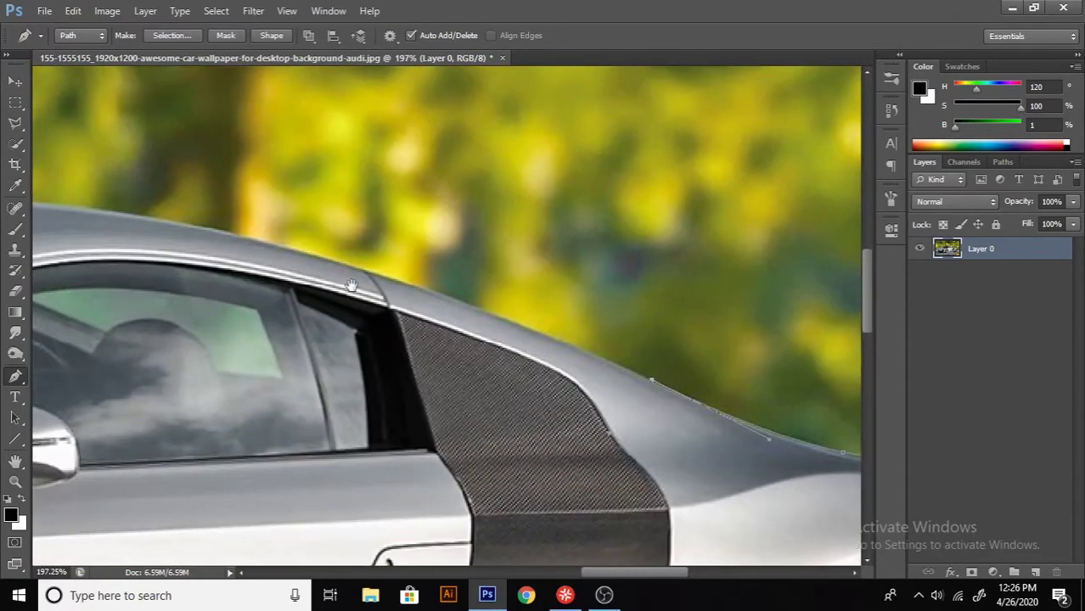
pyautogui.scroll(1, 377, 286)
pyautogui.hscroll(-5, 357, 282)
pyautogui.hscroll(-5, 399, 242)
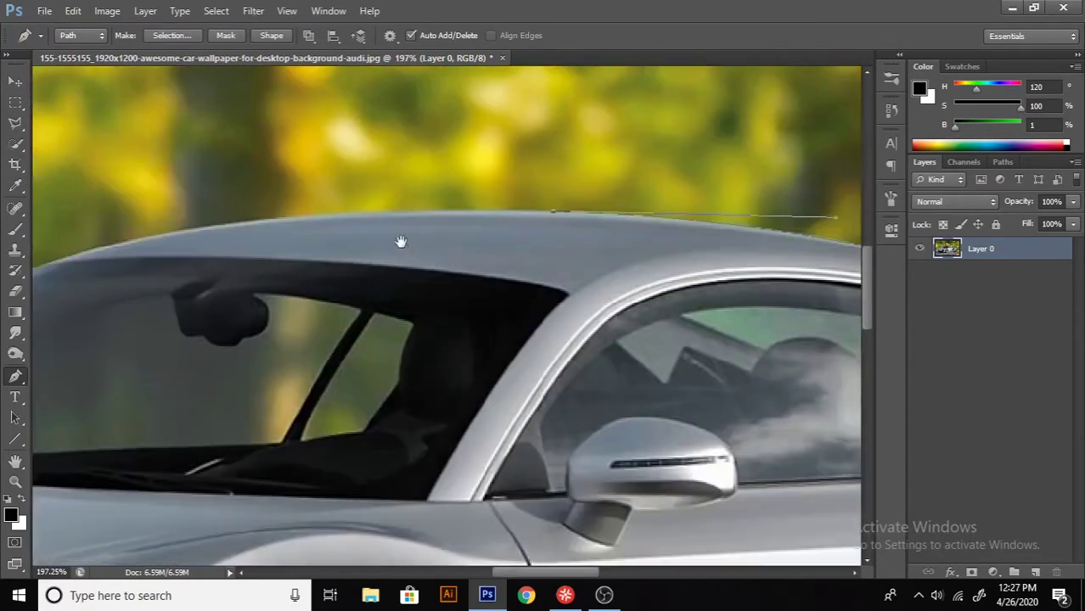
pyautogui.moveTo(321, 273); pyautogui.dragTo(121, 344)
pyautogui.hscroll(2, 255, 305)
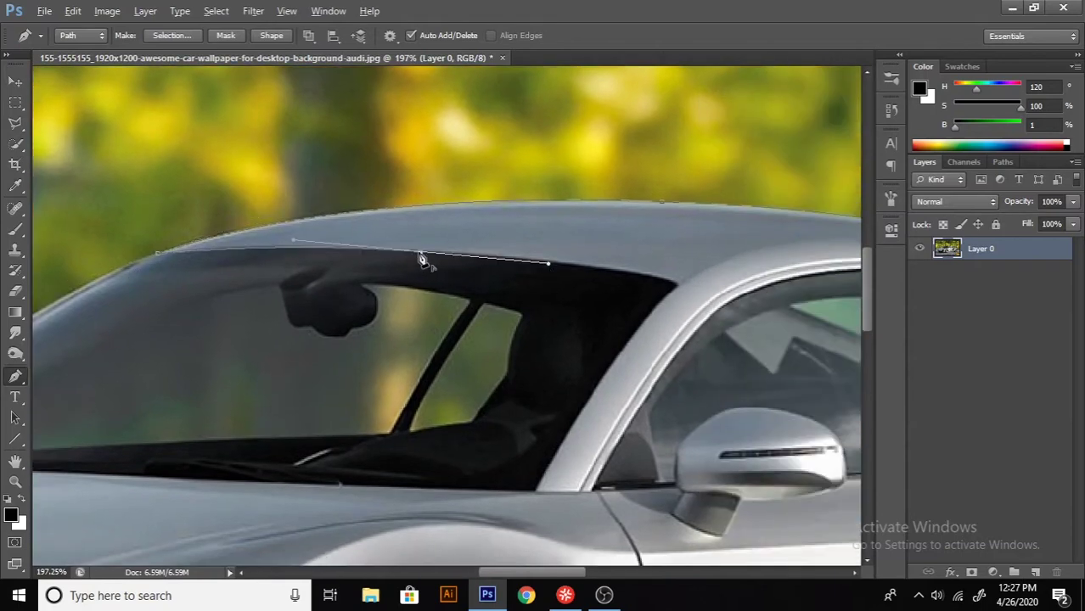
pyautogui.hscroll(3, 422, 259)
pyautogui.click(436, 258)
pyautogui.scroll(-2, 344, 331)
pyautogui.hscroll(-1, 344, 331)
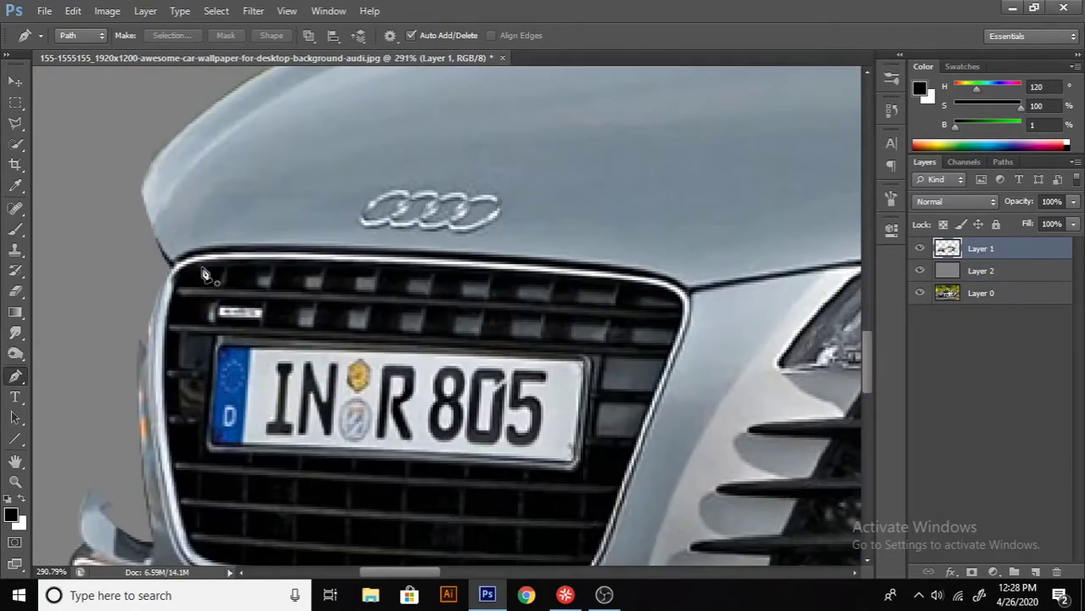
# Trace a closed Pen outline around the grille
pyautogui.scroll(-2, 175, 310)
pyautogui.click(118, 389)
pyautogui.click(132, 447)
pyautogui.scroll(-2, 132, 448)
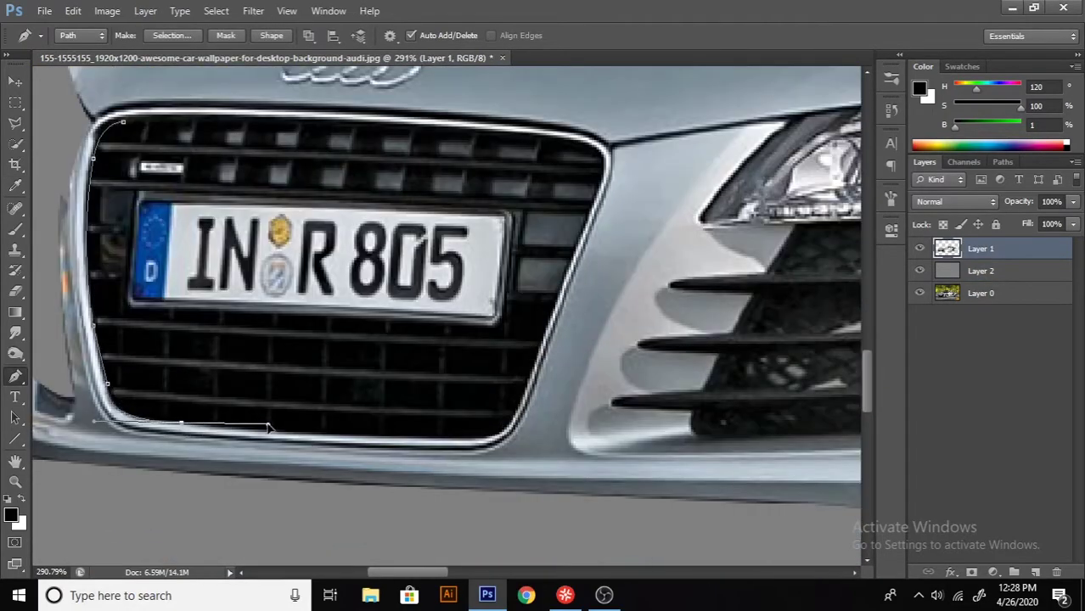
pyautogui.scroll(-1, 365, 408)
pyautogui.hscroll(3, 472, 387)
pyautogui.click(450, 438)
pyautogui.scroll(2, 485, 393)
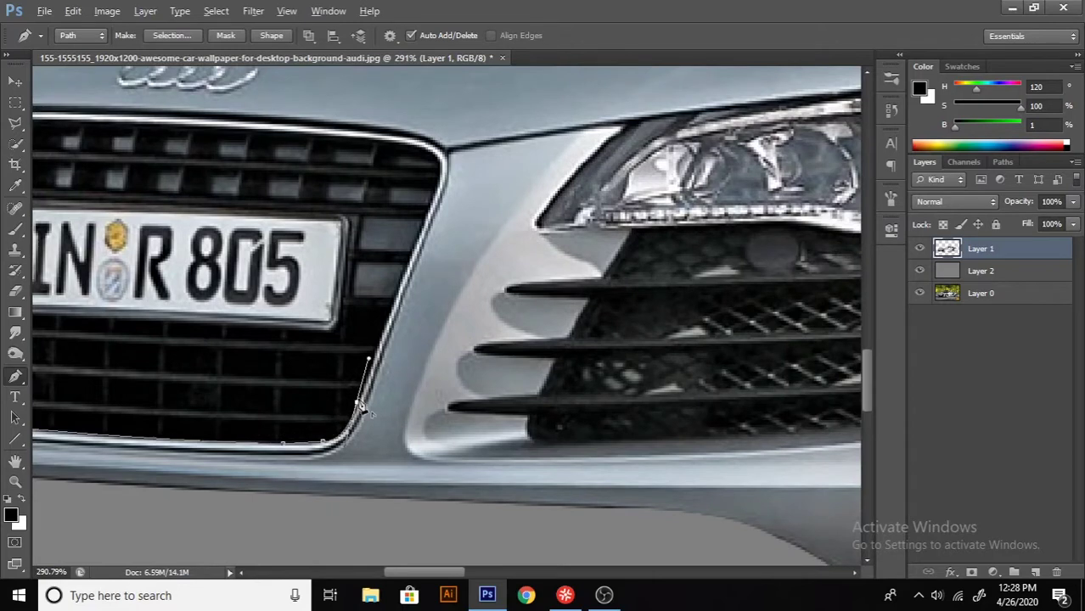
pyautogui.scroll(2, 363, 408)
pyautogui.hscroll(-3, 501, 340)
pyautogui.click(506, 322)
pyautogui.click(465, 265)
pyautogui.hscroll(-3, 476, 267)
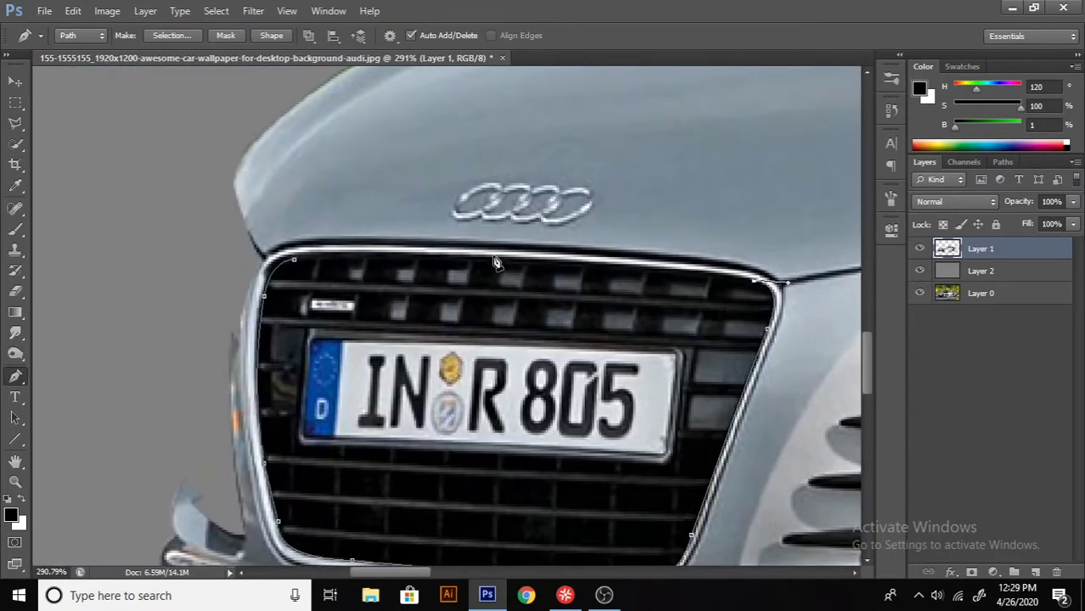
pyautogui.click(293, 258)
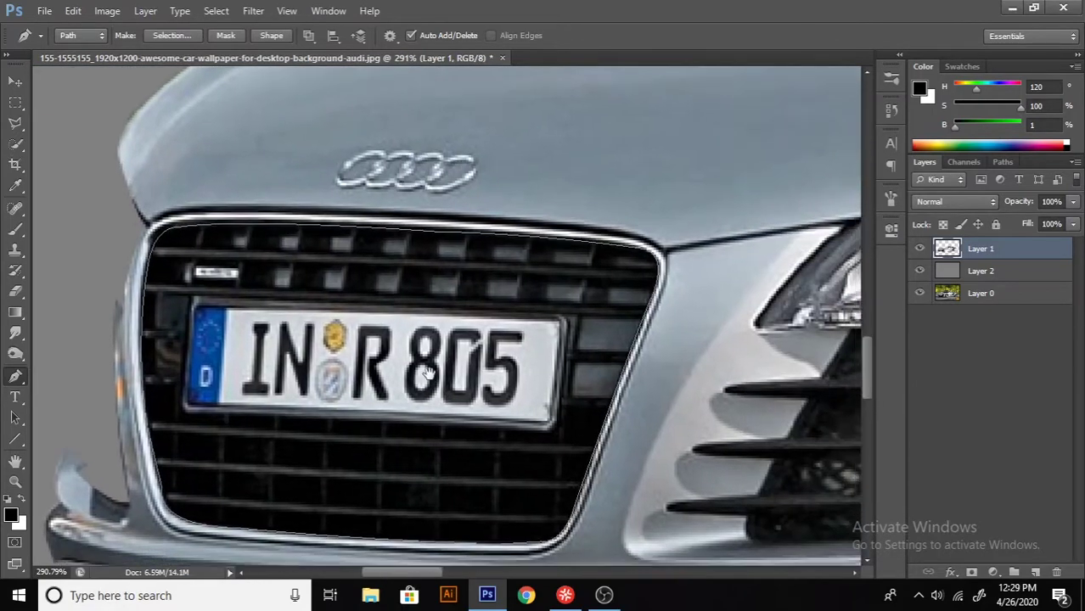
# Turn the grille outline into a selection and expand it by 10 pixels
pyautogui.click(380, 123)
pyautogui.press('Return')
pyautogui.click(448, 213)
pyautogui.write('10')
pyautogui.click(619, 202)
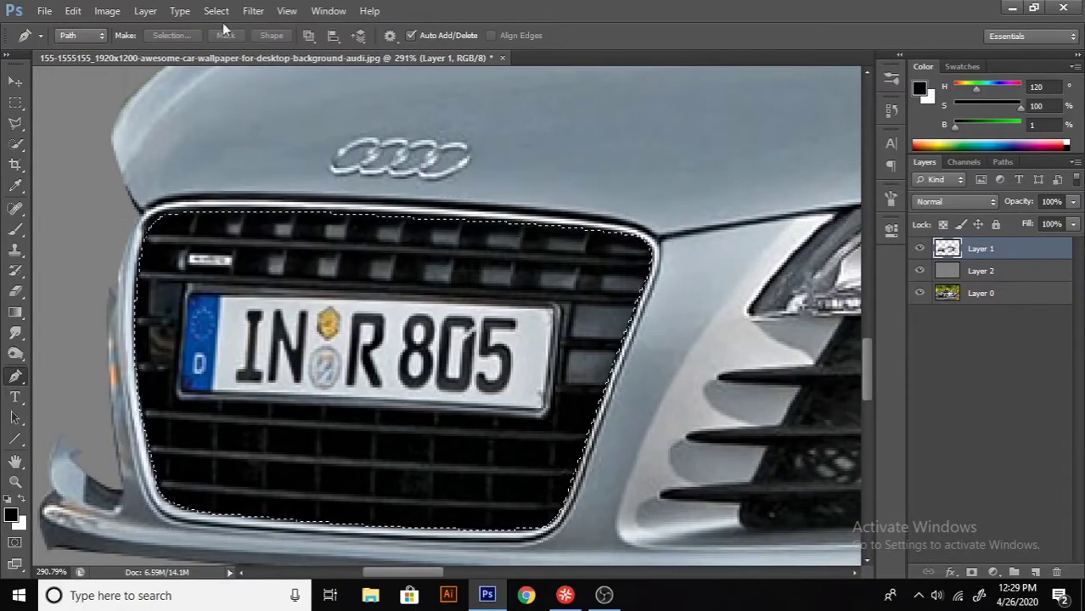
pyautogui.press('m')
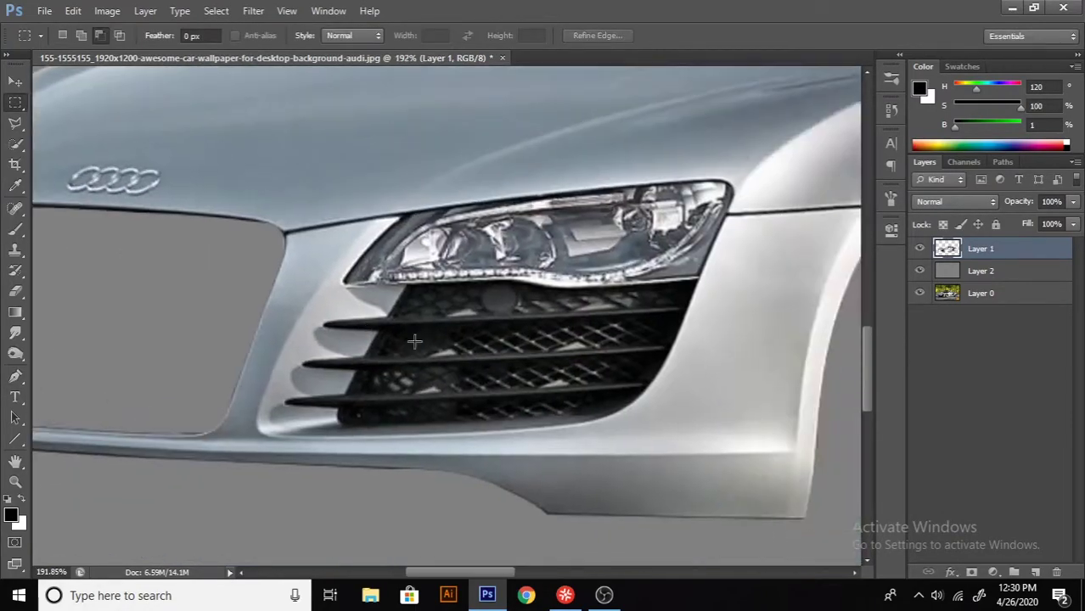
# Trace a Pen outline around the right headlight and air intake area
pyautogui.moveTo(649, 383); pyautogui.dragTo(367, 297)
pyautogui.press('p')
pyautogui.click(343, 189)
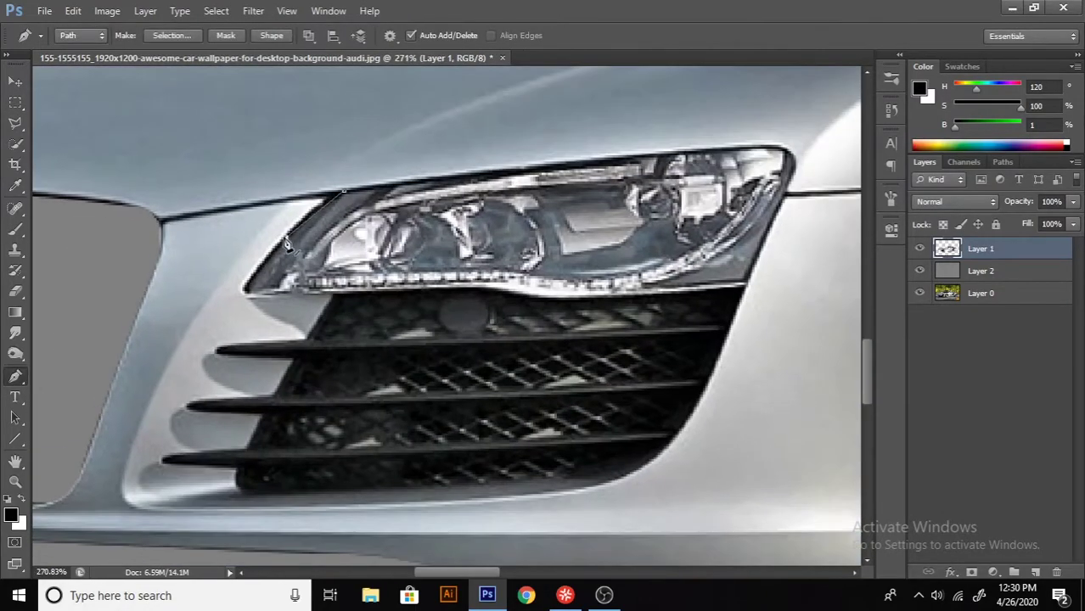
pyautogui.click(344, 296)
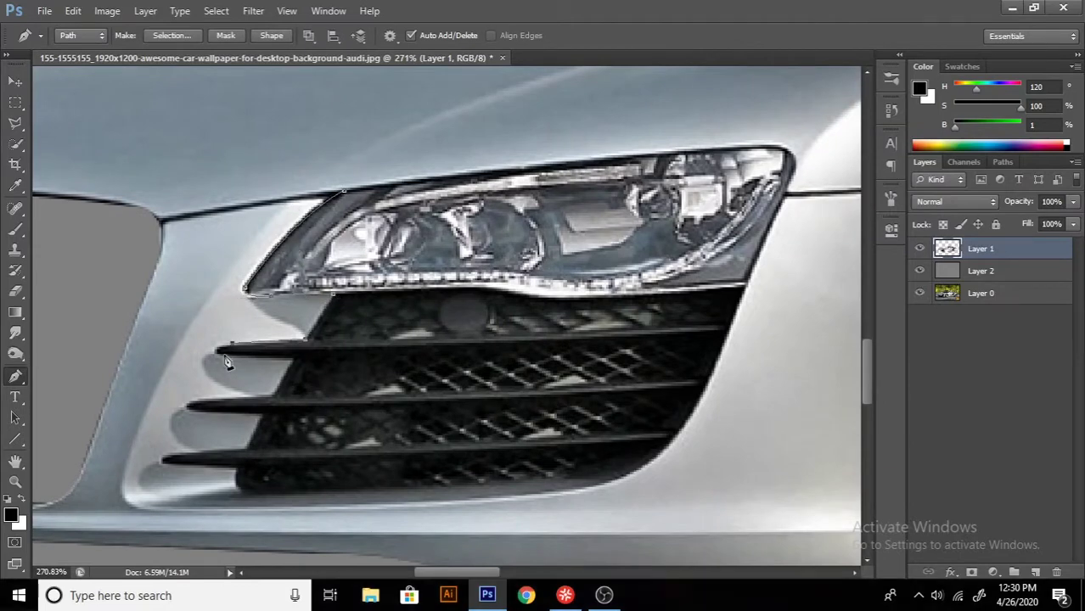
pyautogui.scroll(-1, 171, 463)
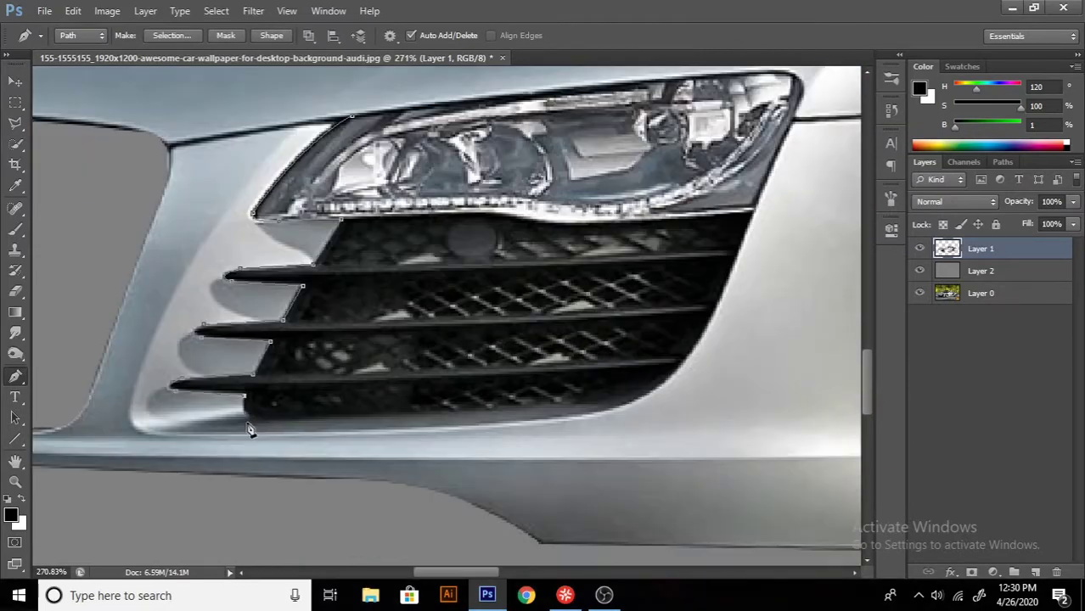
pyautogui.scroll(-1, 255, 442)
pyautogui.scroll(-1, 353, 422)
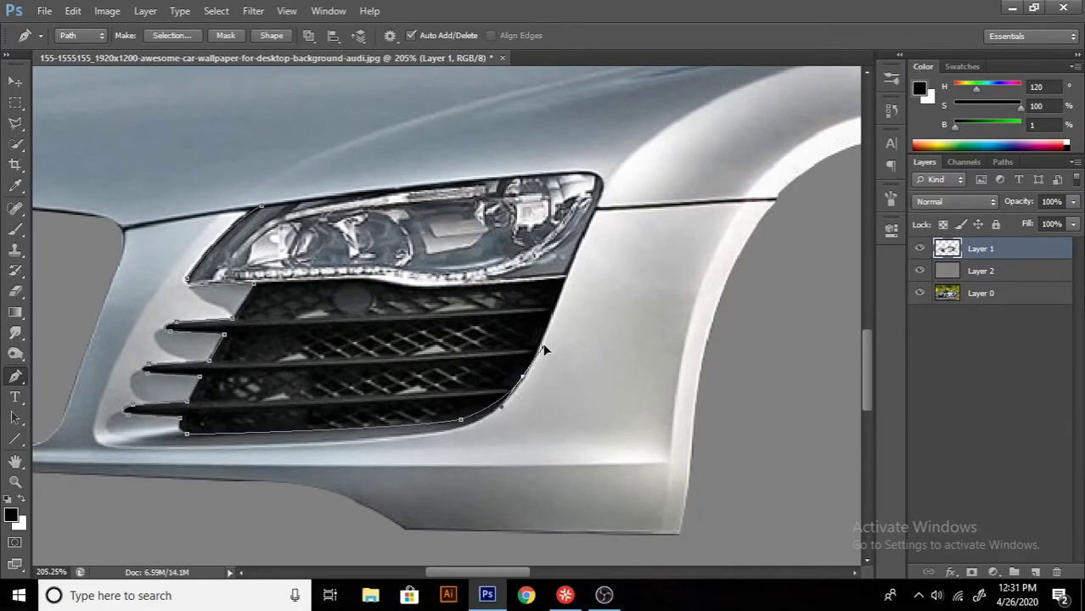
pyautogui.scroll(1, 527, 384)
pyautogui.hscroll(1, 527, 384)
pyautogui.click(504, 366)
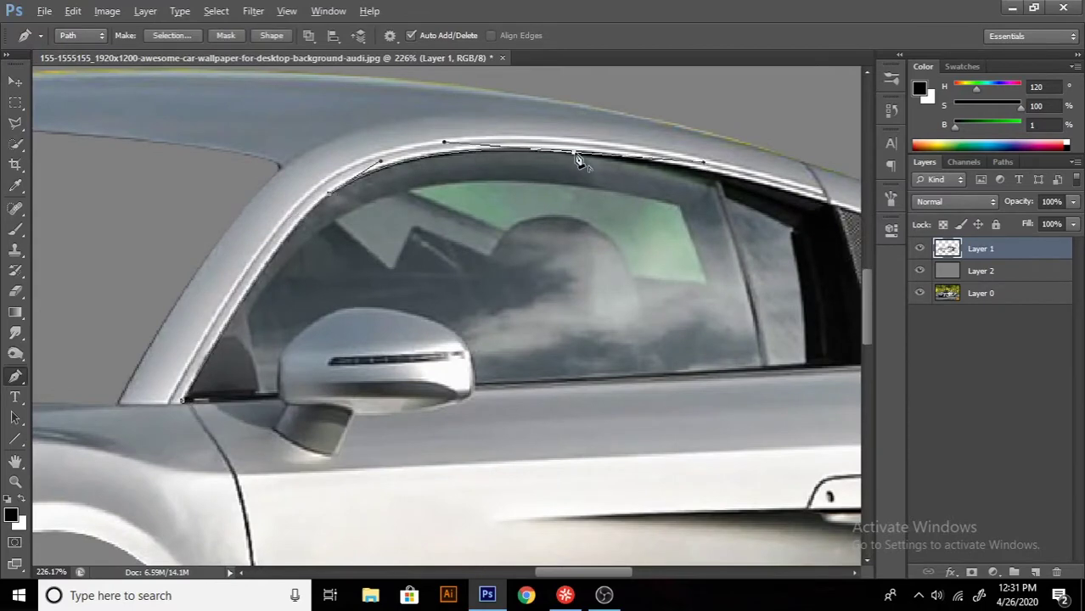
pyautogui.scroll(-2, 502, 298)
pyautogui.scroll(1, 509, 293)
pyautogui.scroll(1, 520, 292)
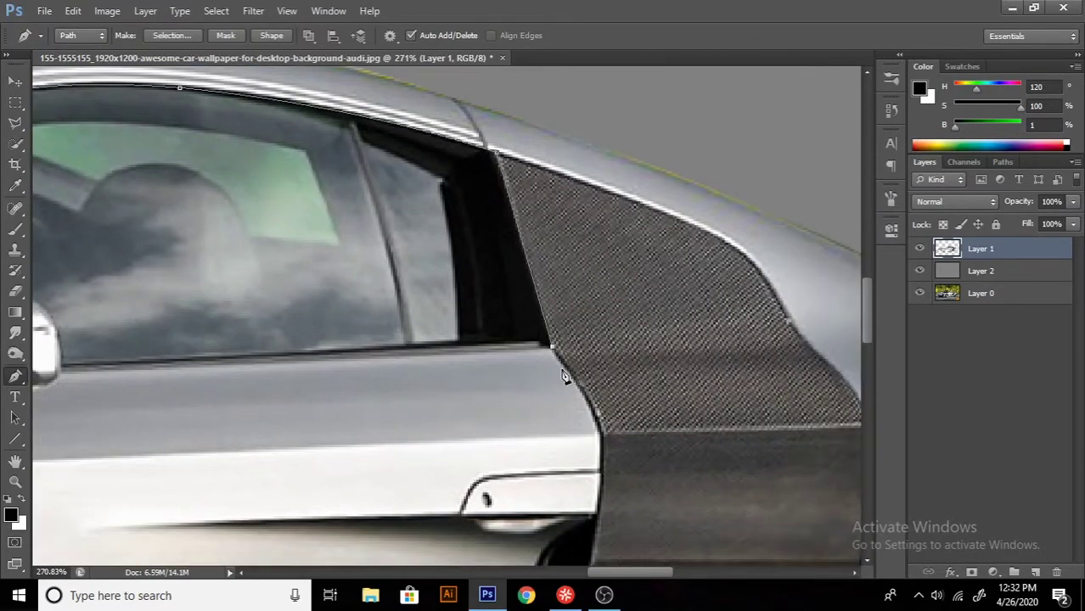
pyautogui.hscroll(-5, 565, 376)
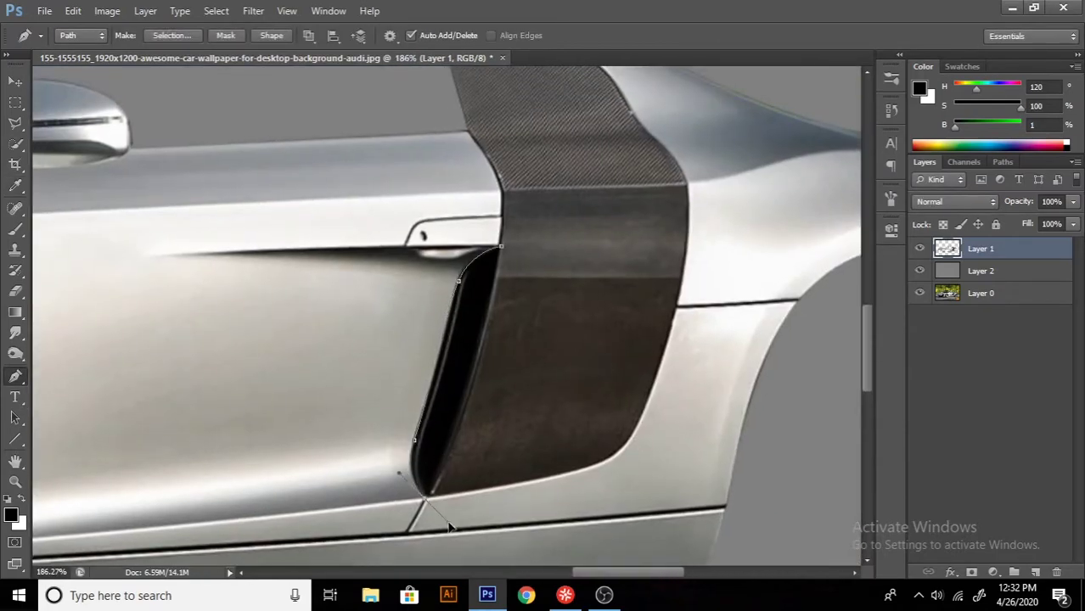
# Convert the headlight and intake outline into a selection
pyautogui.hotkey('ctrl', 'Return')
pyautogui.scroll(-3, 495, 359)
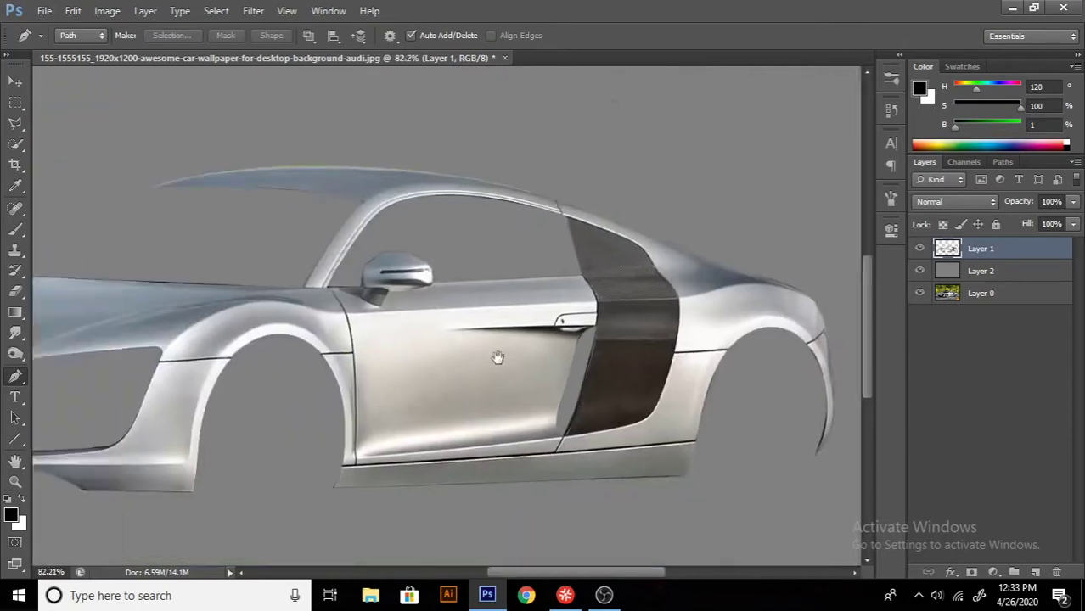
pyautogui.scroll(-3, 495, 359)
pyautogui.click(45, 11)
# Open the blue camouflage JPG as a new document
pyautogui.click(62, 43)
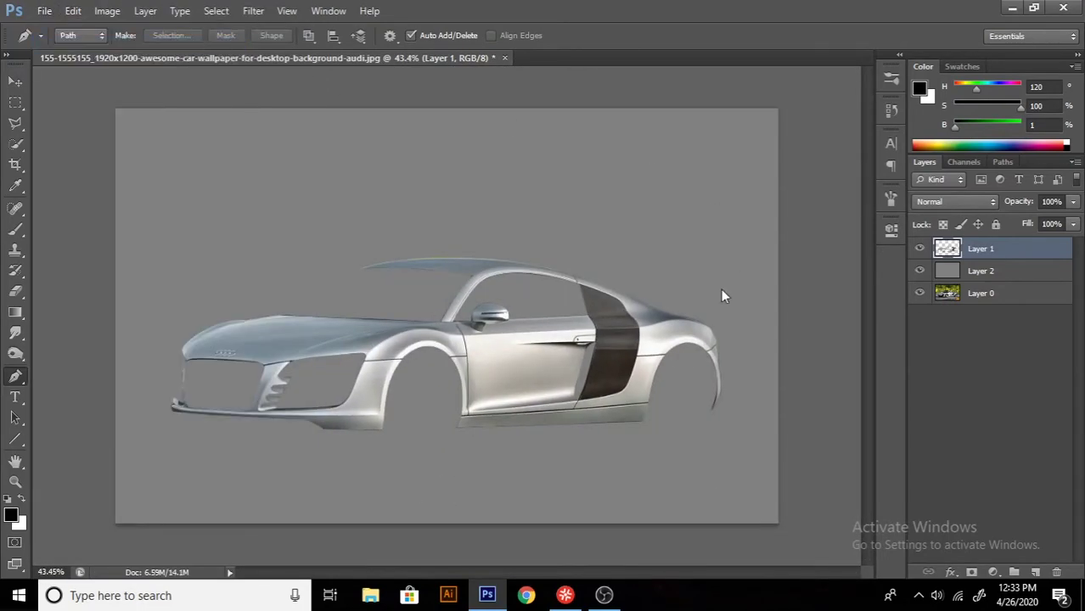
pyautogui.click(771, 281)
pyautogui.click(990, 489)
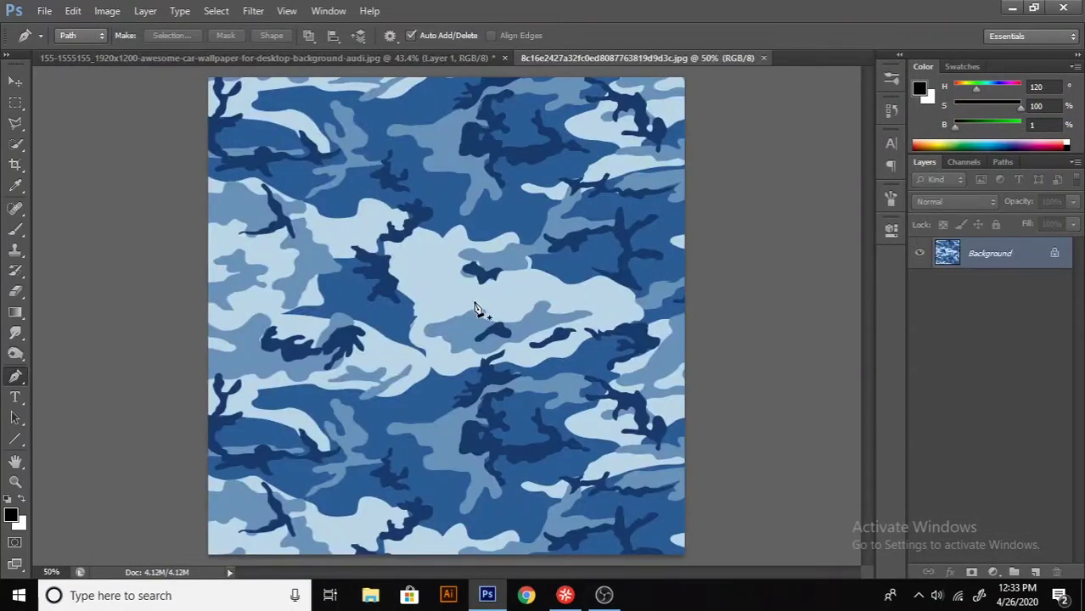
pyautogui.press('b')
pyautogui.scroll(-1, 476, 308)
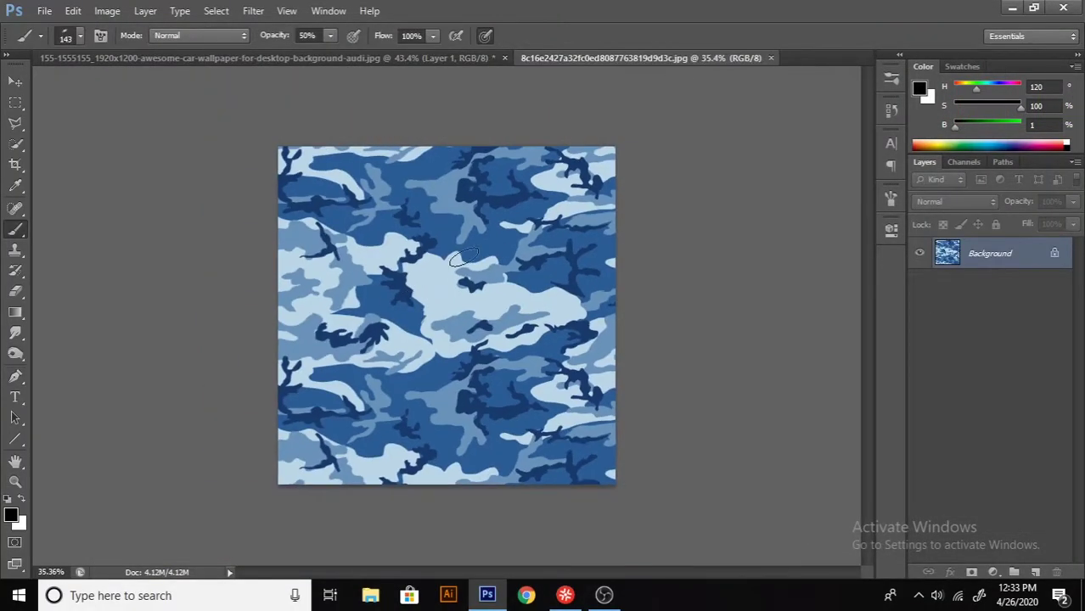
pyautogui.press('v')
# Resize the camouflage image to 5000 px width via Image Size
pyautogui.click(73, 10)
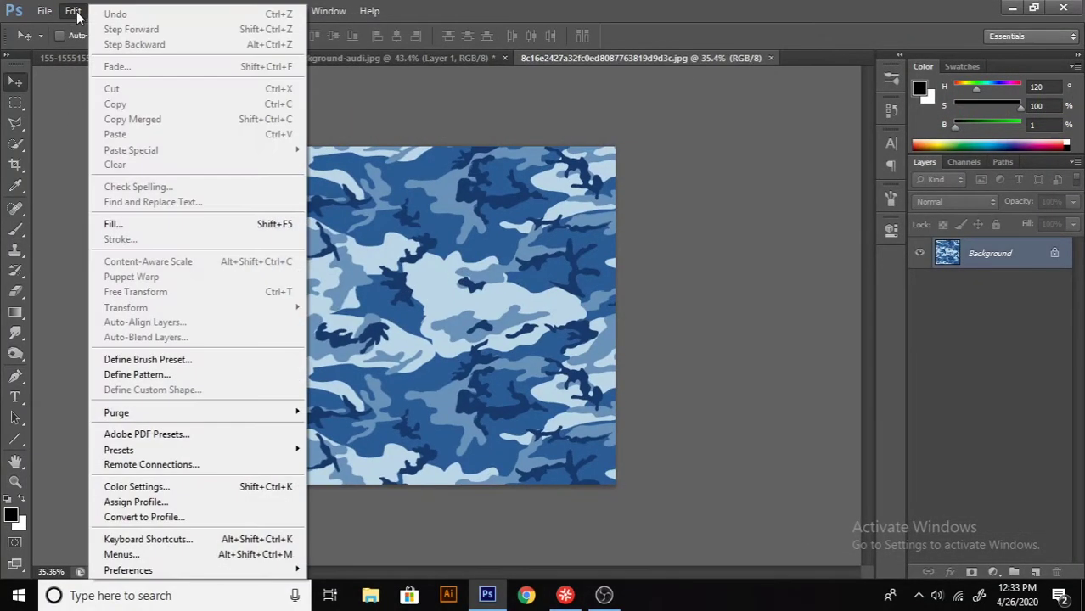
pyautogui.click(121, 167)
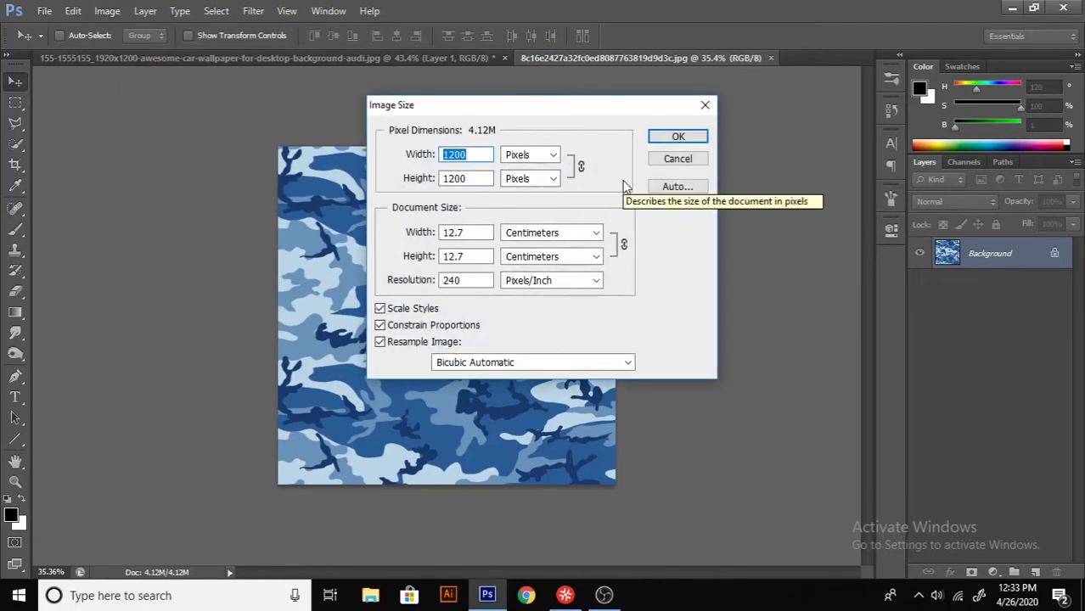
pyautogui.write('5000')
pyautogui.click(677, 137)
pyautogui.scroll(-2, 528, 272)
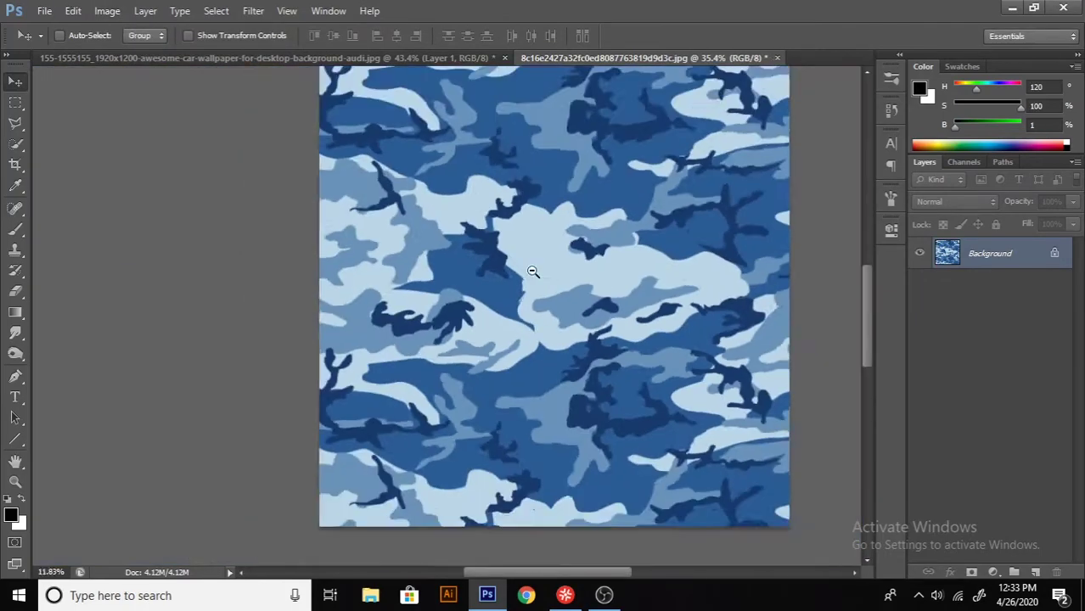
pyautogui.scroll(-2, 558, 283)
# Unlock the camo background as Layer 0, scale it to a top-left tile and copy it rightward
pyautogui.press('b')
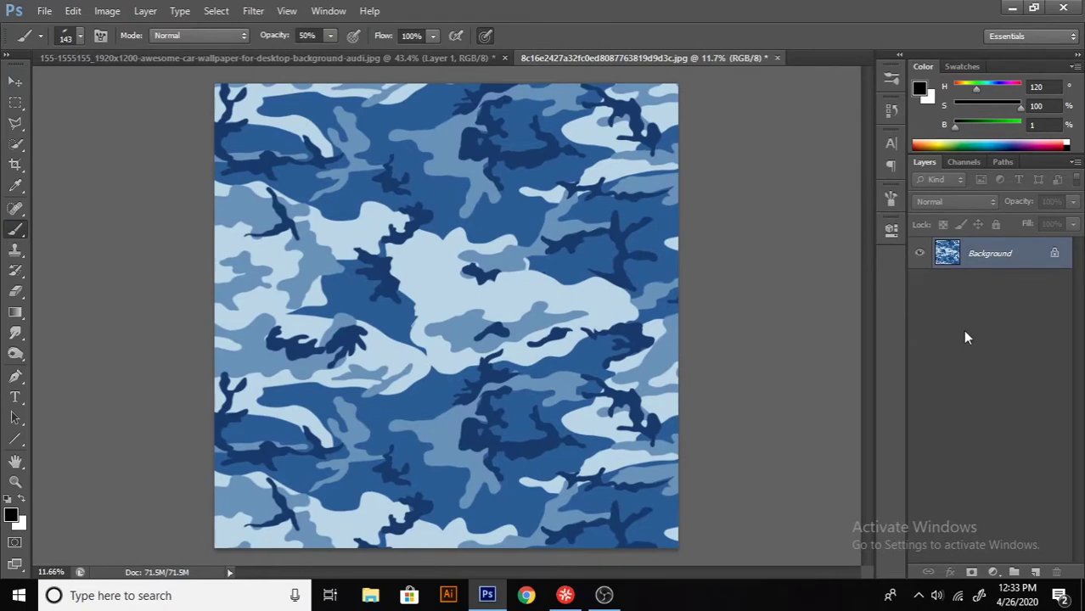
pyautogui.doubleClick(994, 258)
pyautogui.press('Return')
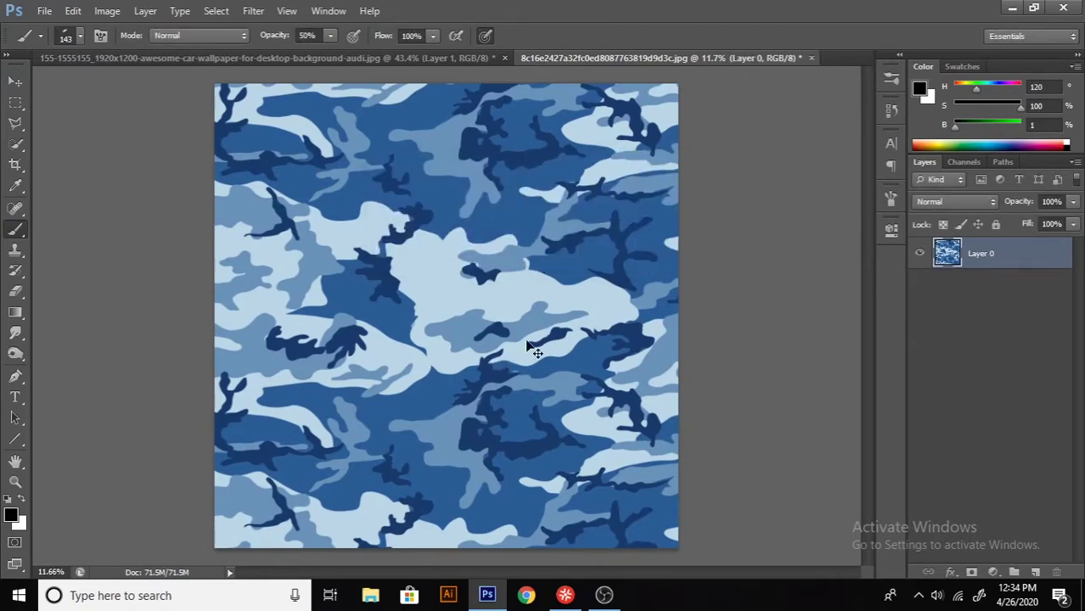
pyautogui.hotkey('ctrl', 't')
pyautogui.moveTo(678, 548); pyautogui.dragTo(392, 257)
pyautogui.press('Return')
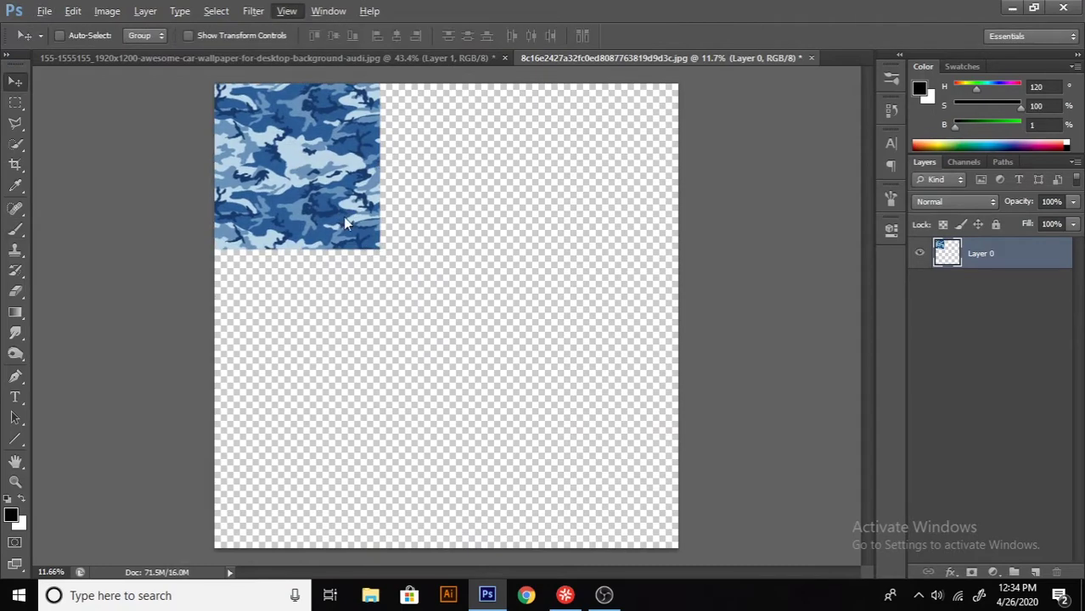
pyautogui.moveTo(336, 214); pyautogui.dragTo(502, 213)
# Erase the hard seam between the two camo tiles and merge them into one layer
pyautogui.scroll(2, 501, 212)
pyautogui.press('b')
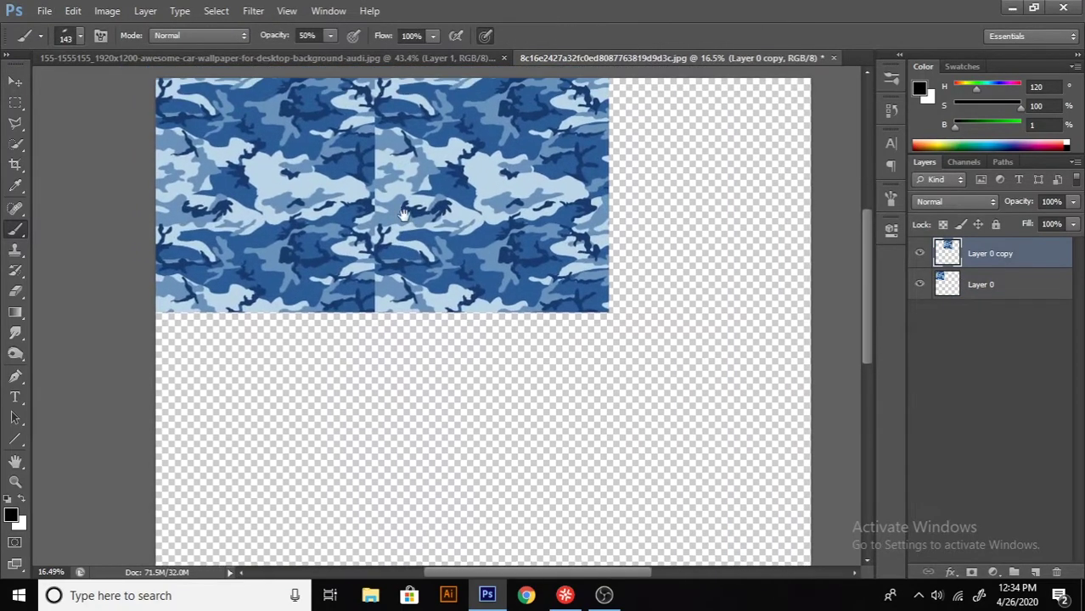
pyautogui.press('e')
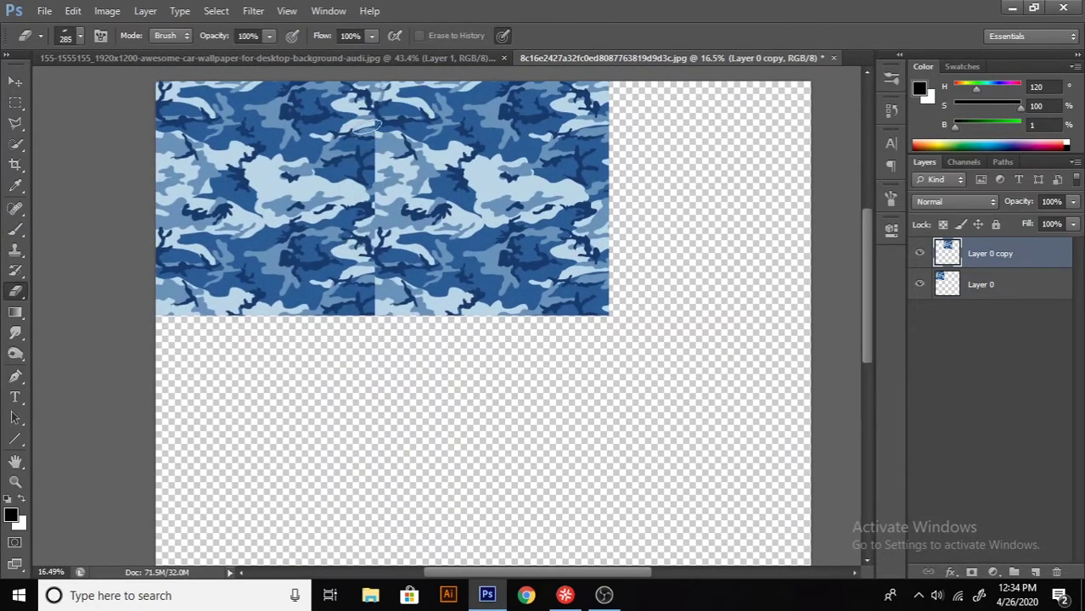
pyautogui.moveTo(369, 186); pyautogui.dragTo(373, 104)
pyautogui.scroll(-1, 443, 297)
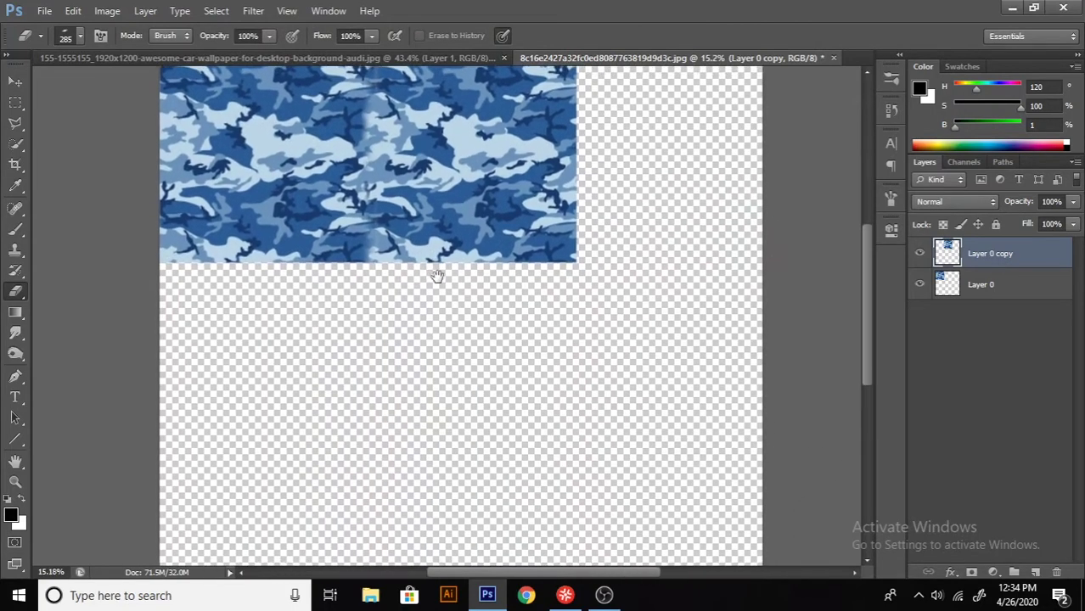
pyautogui.rightClick(992, 253)
pyautogui.click(884, 384)
# Position the merged camo strip, duplicate it, and merge Layer 0 copy down into Layer 0
pyautogui.press('v')
pyautogui.moveTo(452, 295)
pyautogui.mouseDown()
pyautogui.moveTo(455, 339)
pyautogui.moveTo(491, 344)
pyautogui.mouseUp()
pyautogui.press('e')
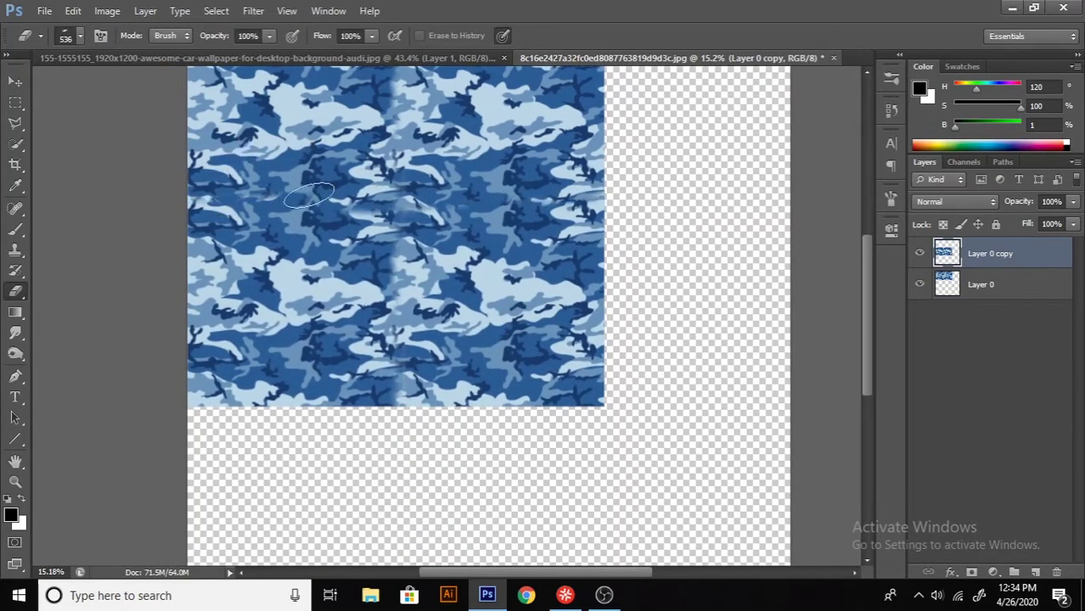
pyautogui.scroll(-1, 246, 315)
pyautogui.rightClick(991, 253)
pyautogui.click(901, 389)
# Fill the canvas below with another camo copy and erase the horizontal seam with a 360 eraser
pyautogui.press('v')
pyautogui.moveTo(468, 339); pyautogui.dragTo(416, 423)
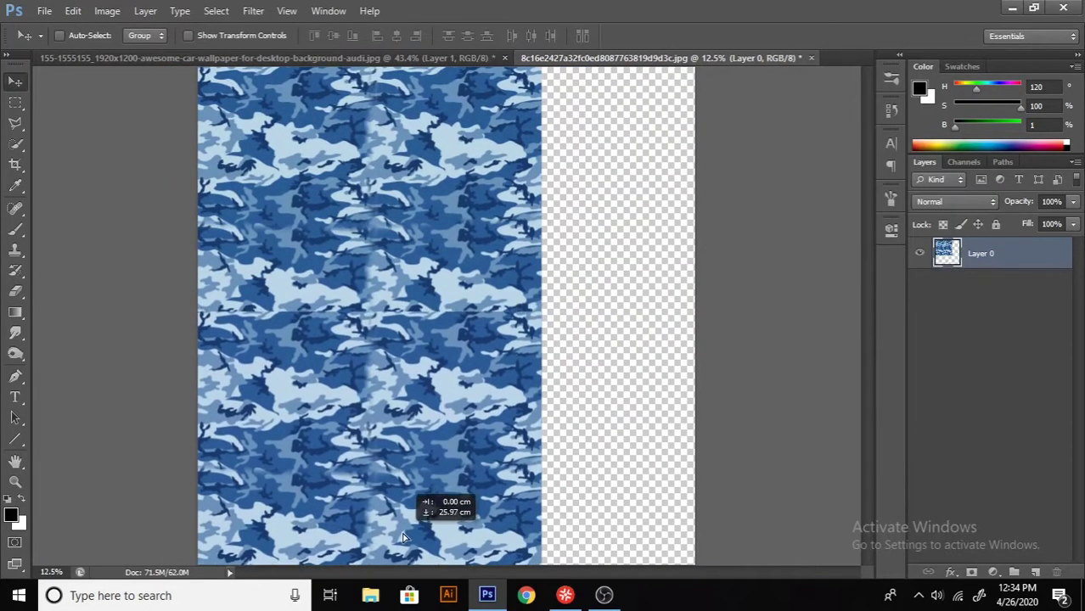
pyautogui.press('e')
pyautogui.moveTo(261, 296)
pyautogui.mouseDown()
pyautogui.moveTo(503, 300)
pyautogui.moveTo(350, 287)
pyautogui.mouseUp()
pyautogui.press('[')
pyautogui.press('[')
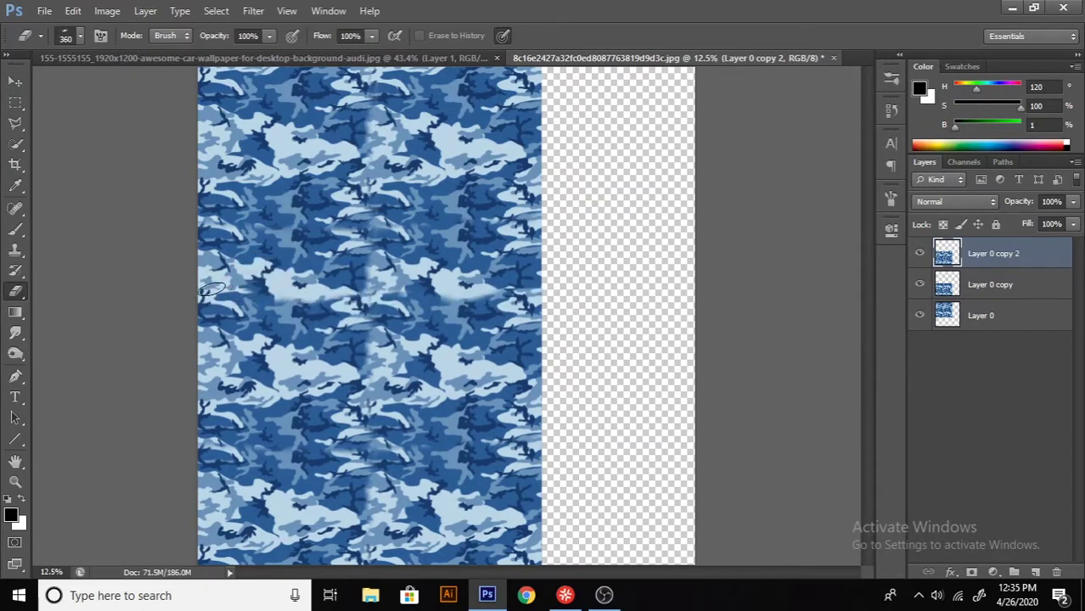
pyautogui.hotkey('ctrl', '0')
# Merge the three camo layers into one with Ctrl+E and drag it into the car photo
pyautogui.keyDown('shift'); pyautogui.click(984, 312); pyautogui.keyUp('shift')
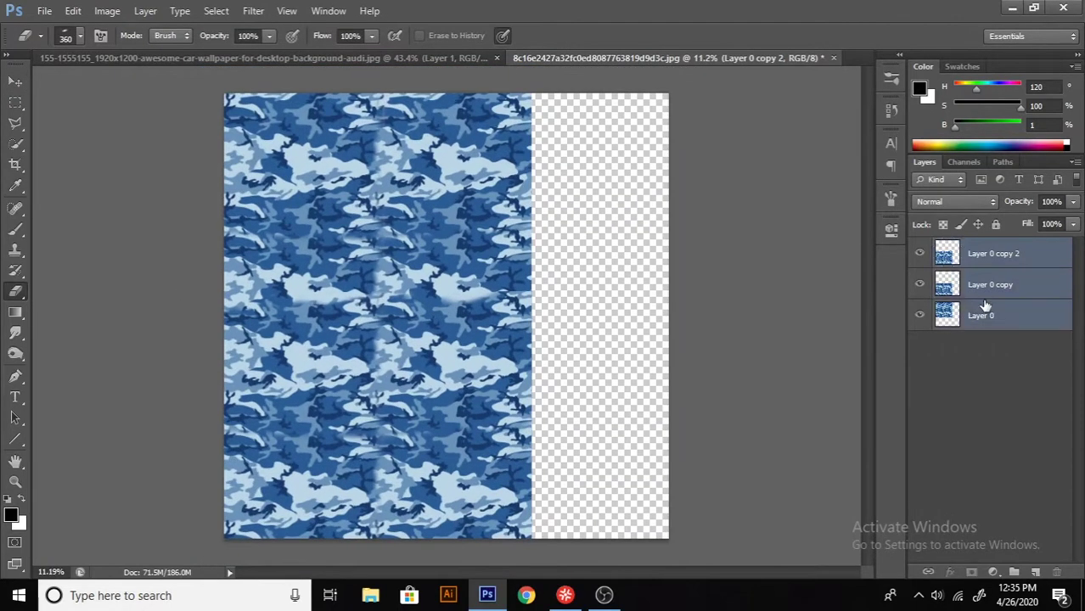
pyautogui.hotkey('ctrl', 'e')
pyautogui.press('v')
pyautogui.moveTo(625, 360)
pyautogui.mouseDown()
pyautogui.moveTo(442, 314)
pyautogui.moveTo(424, 293)
pyautogui.mouseUp()
# Scale the camo layer down to about 26% and position it over the car's rear
pyautogui.hotkey('ctrl', 't')
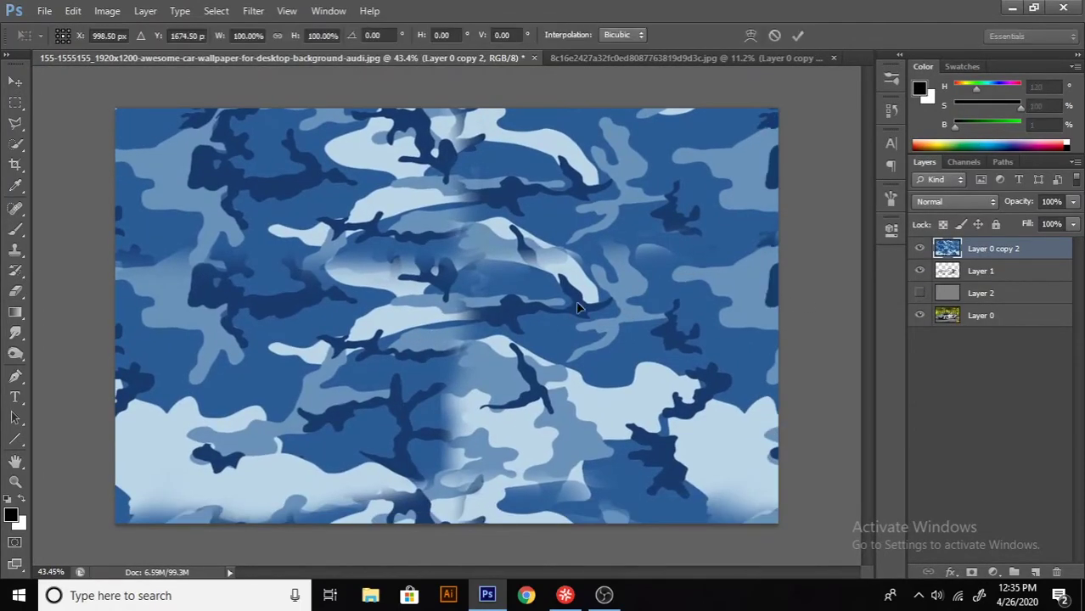
pyautogui.moveTo(576, 301); pyautogui.dragTo(501, 412)
pyautogui.moveTo(739, 189); pyautogui.dragTo(520, 433)
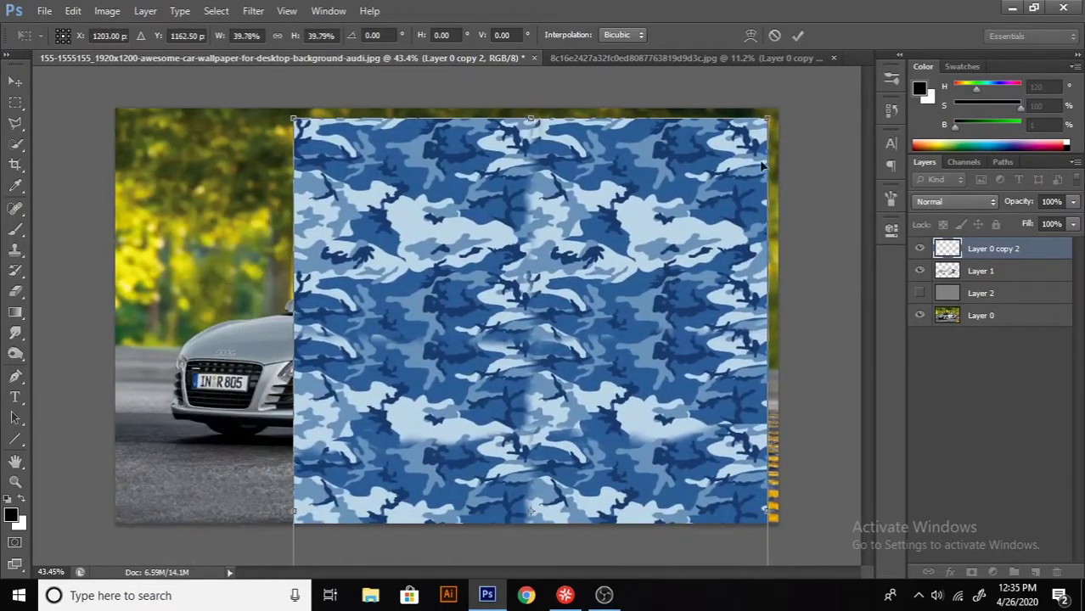
pyautogui.moveTo(521, 433); pyautogui.dragTo(645, 229)
pyautogui.moveTo(588, 495); pyautogui.dragTo(618, 319)
# Flip the camo both ways, rotate it 90° into landscape, widen it, then clip it to the car
pyautogui.rightClick(618, 319)
pyautogui.click(637, 306)
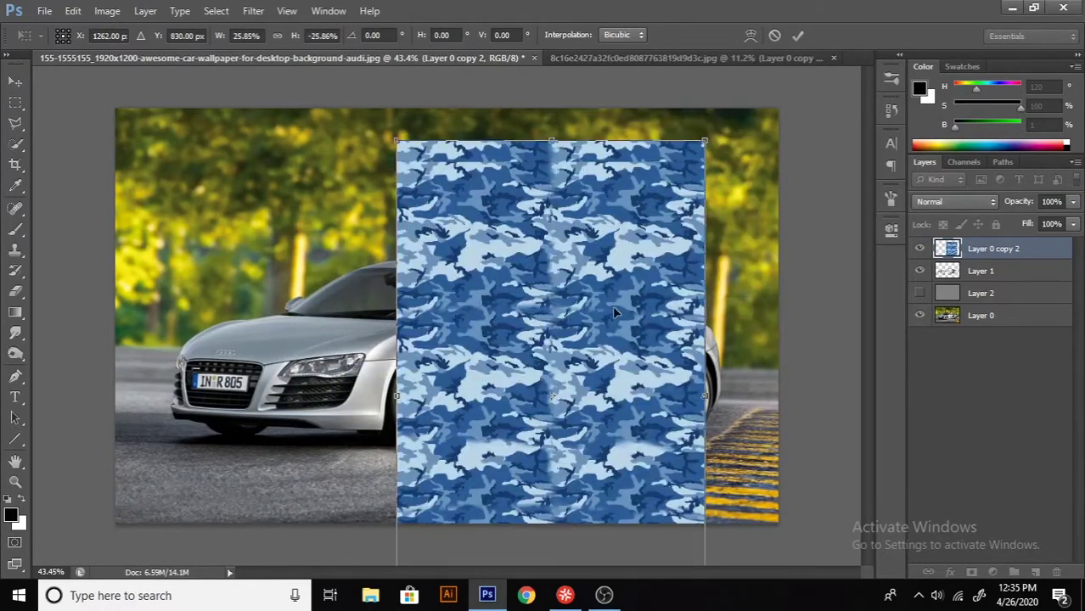
pyautogui.rightClick(612, 305)
pyautogui.click(658, 533)
pyautogui.moveTo(764, 135); pyautogui.dragTo(832, 374)
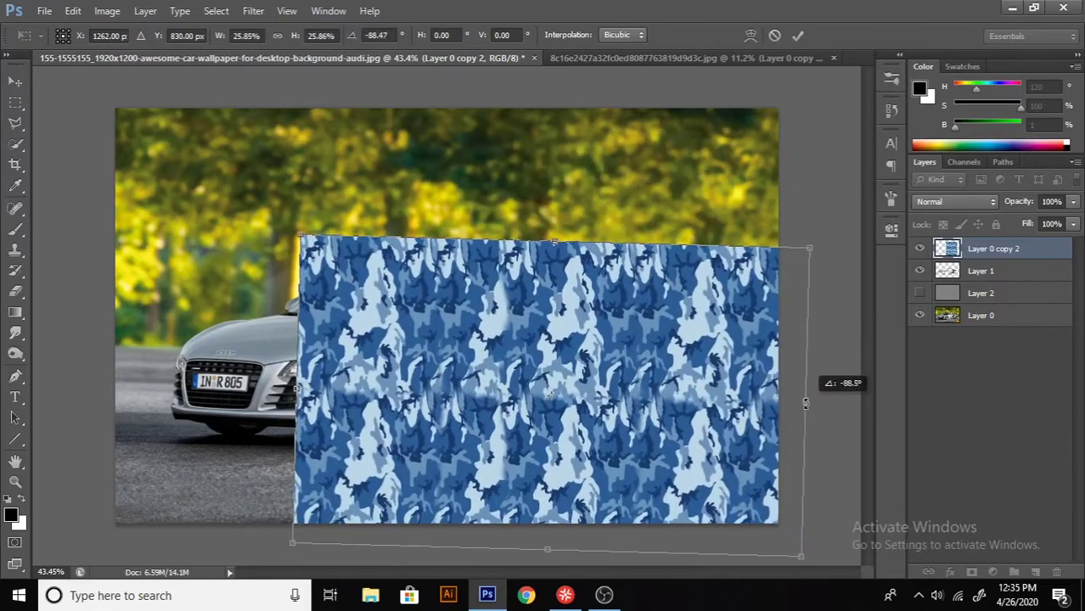
pyautogui.moveTo(585, 392); pyautogui.dragTo(486, 294)
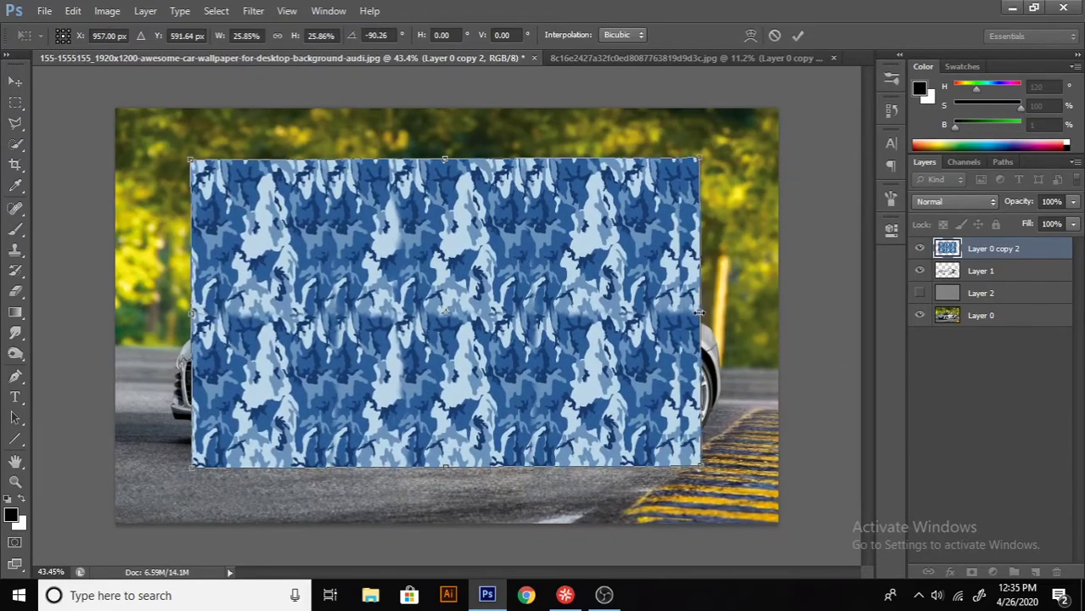
pyautogui.moveTo(699, 312); pyautogui.dragTo(775, 312)
pyautogui.click(797, 35)
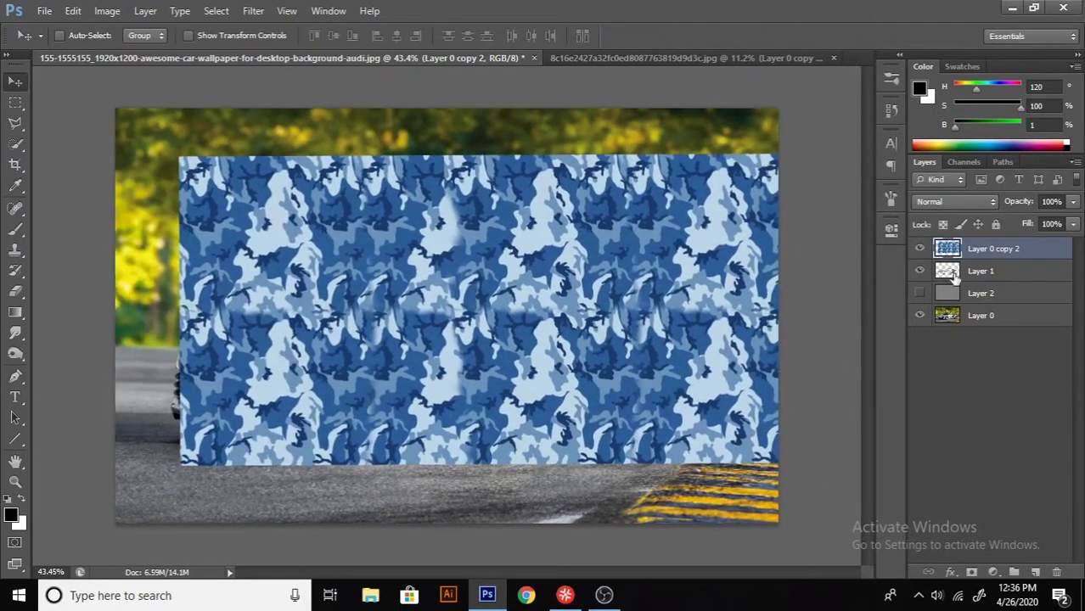
pyautogui.keyDown('alt'); pyautogui.click(955, 260); pyautogui.keyUp('alt')
# Pull the camo's left edge back to expose the front and set a 79 px eraser
pyautogui.hotkey('ctrl', 't')
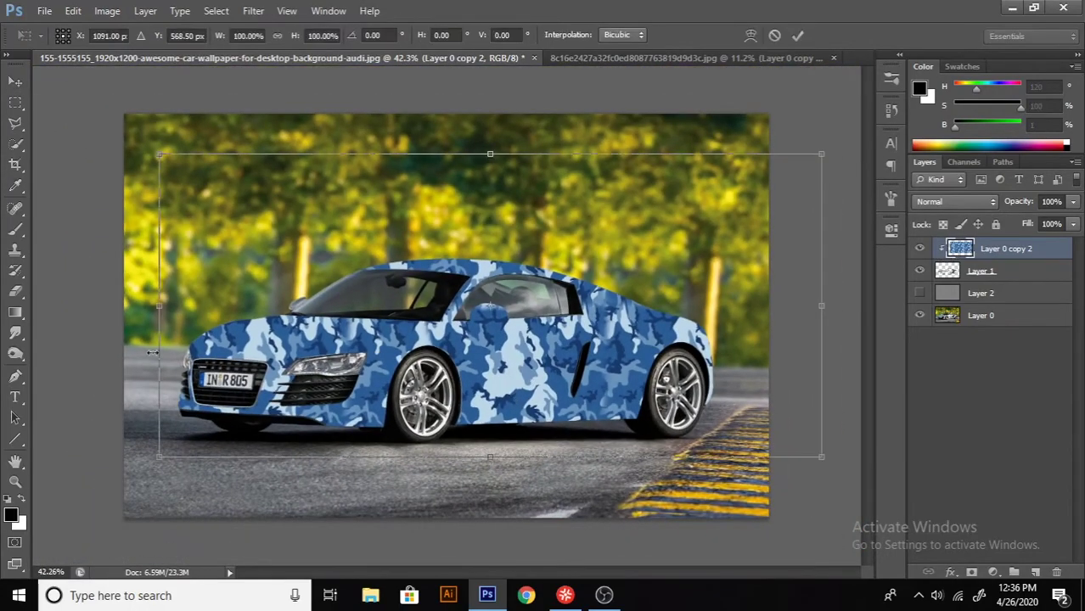
pyautogui.moveTo(153, 352)
pyautogui.mouseDown()
pyautogui.moveTo(303, 327)
pyautogui.moveTo(343, 337)
pyautogui.mouseUp()
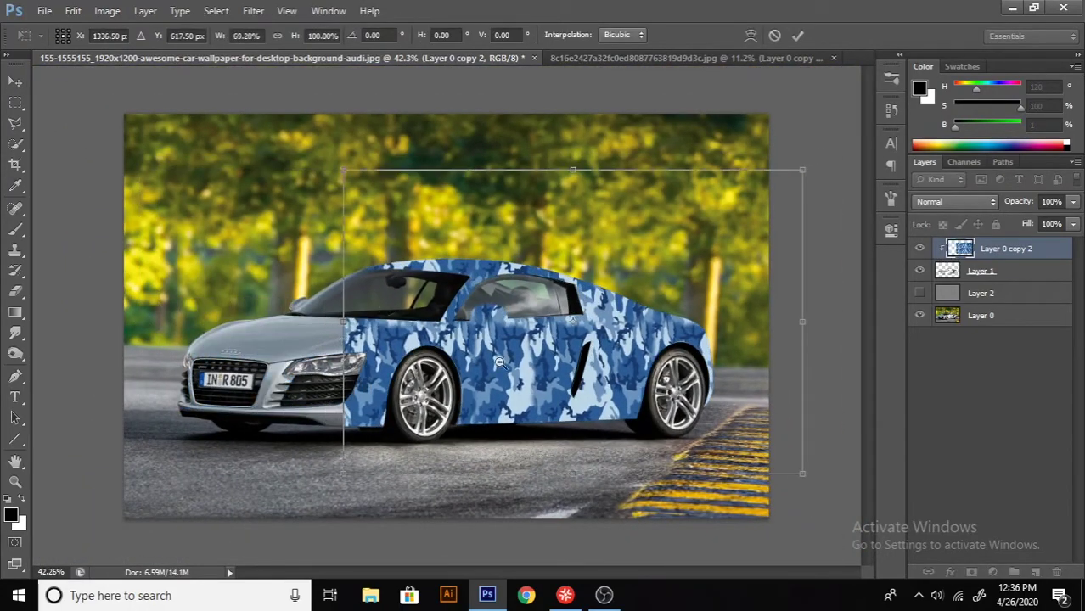
pyautogui.scroll(3, 500, 363)
pyautogui.press('Return')
pyautogui.press('e')
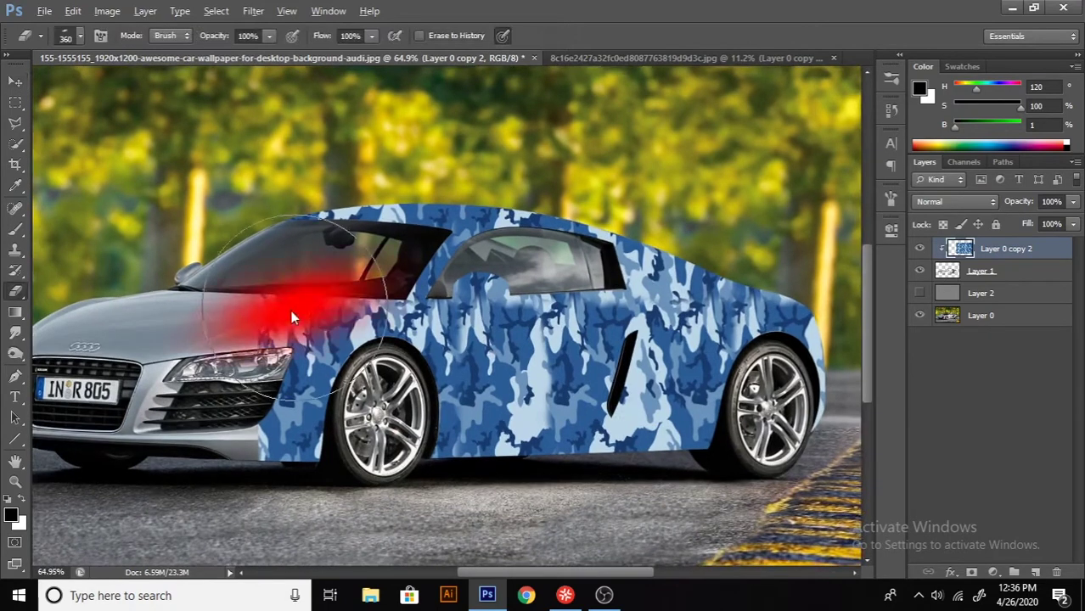
pyautogui.moveTo(291, 316); pyautogui.dragTo(264, 312)
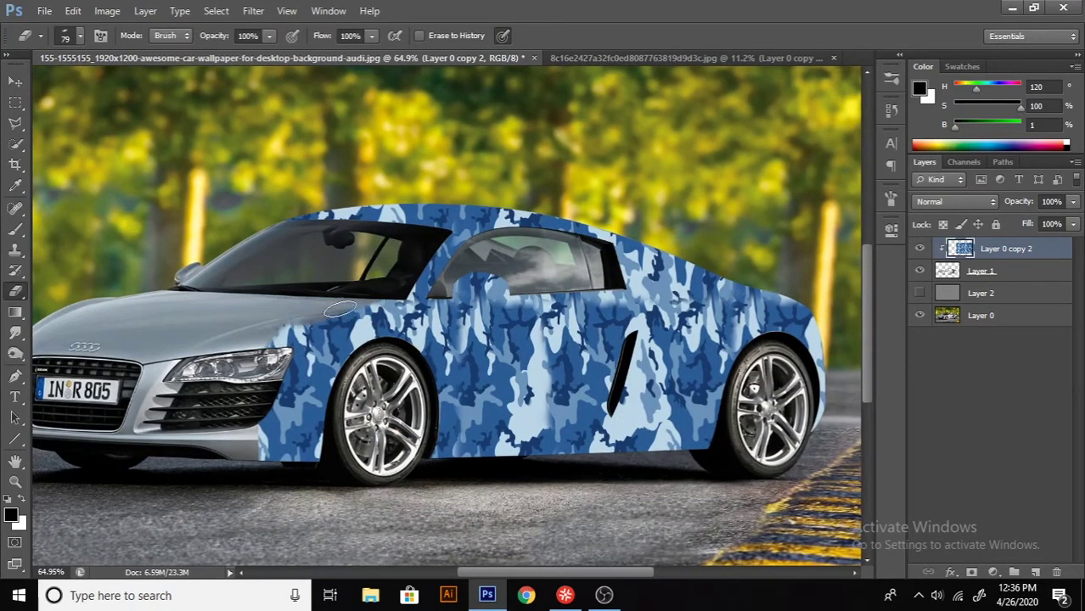
pyautogui.scroll(-1, 484, 255)
pyautogui.scroll(-1, 493, 318)
# Start a Warp on the camo and pull its four corners onto the car's rear
pyautogui.hotkey('ctrl', 't')
pyautogui.rightClick(520, 64)
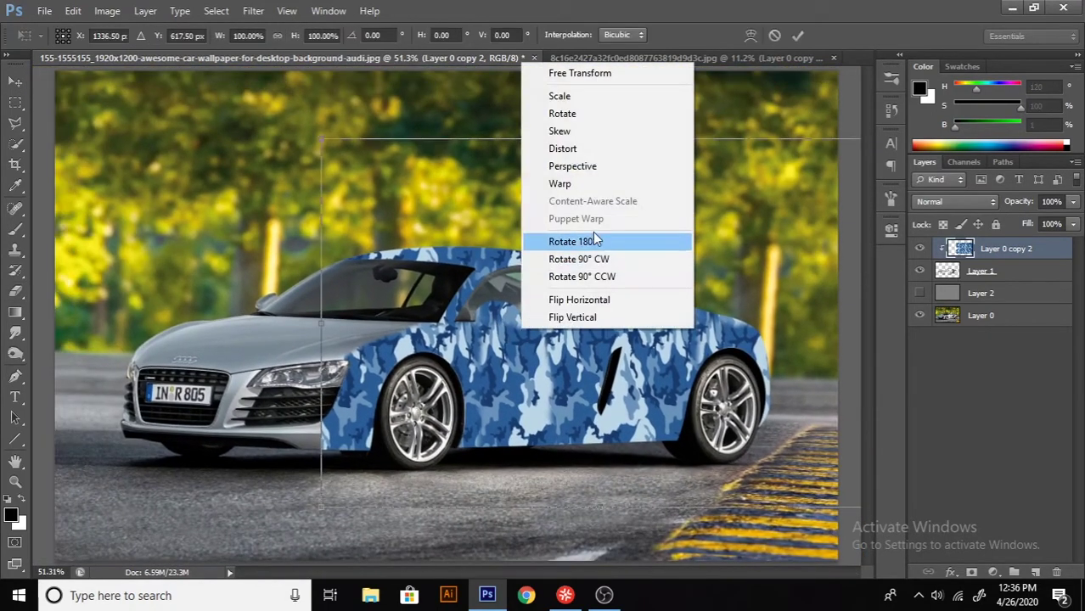
pyautogui.click(552, 175)
pyautogui.moveTo(320, 144)
pyautogui.mouseDown()
pyautogui.moveTo(297, 254)
pyautogui.moveTo(538, 208)
pyautogui.moveTo(773, 248)
pyautogui.mouseUp()
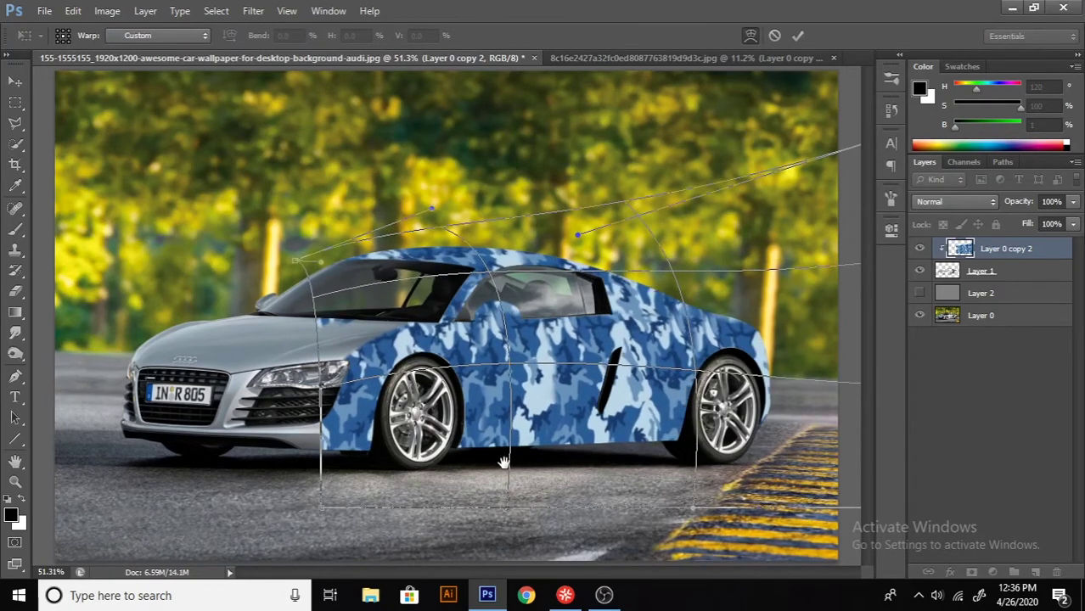
pyautogui.moveTo(833, 173); pyautogui.dragTo(764, 202)
pyautogui.moveTo(695, 508); pyautogui.dragTo(671, 503)
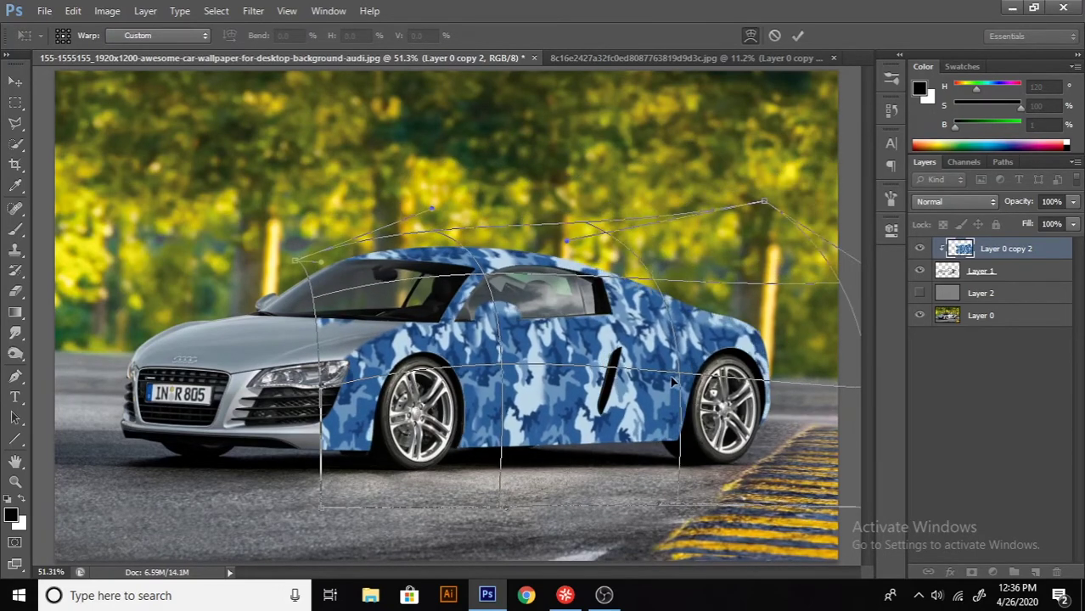
pyautogui.moveTo(321, 508); pyautogui.dragTo(321, 501)
# Curve the warp's right edge around the rear and lower its top edge to the roofline
pyautogui.moveTo(831, 499); pyautogui.dragTo(823, 485)
pyautogui.moveTo(858, 388); pyautogui.dragTo(828, 379)
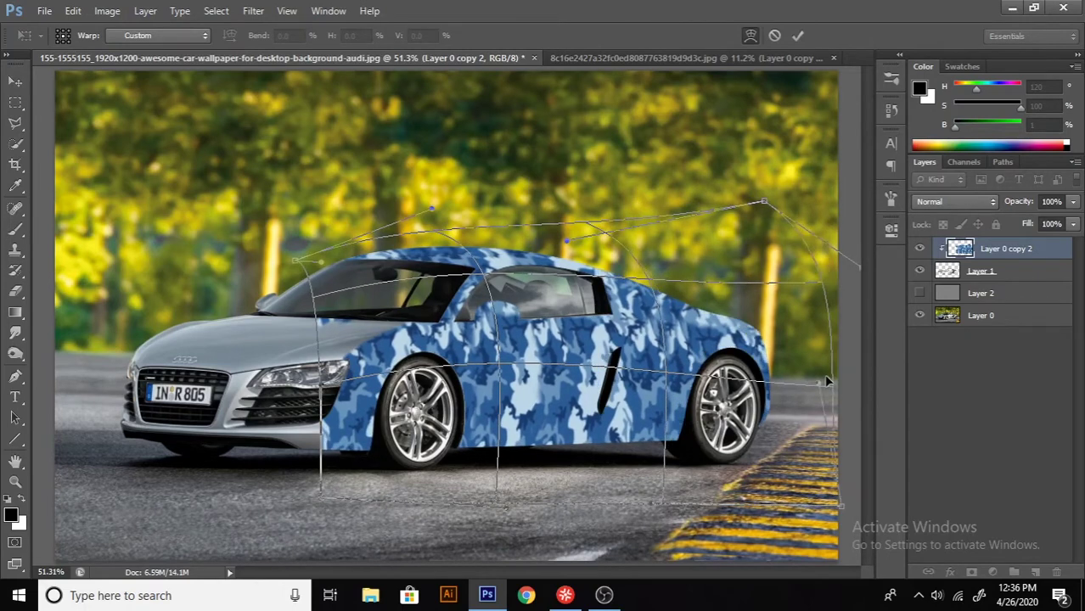
pyautogui.moveTo(428, 211); pyautogui.dragTo(419, 229)
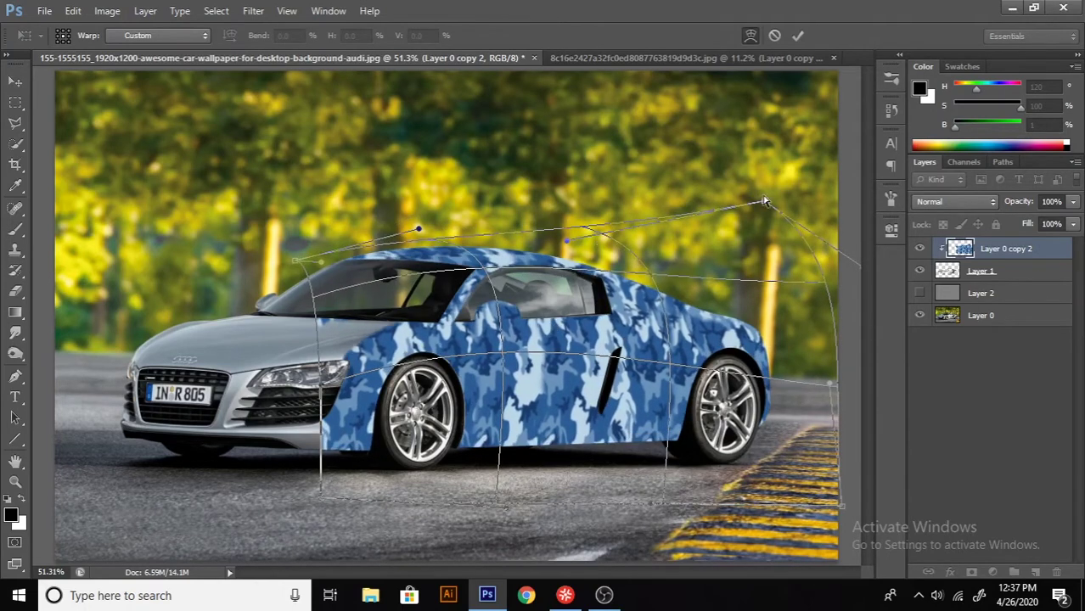
pyautogui.moveTo(764, 202); pyautogui.dragTo(739, 209)
pyautogui.moveTo(830, 382); pyautogui.dragTo(800, 383)
pyautogui.moveTo(839, 507); pyautogui.dragTo(807, 492)
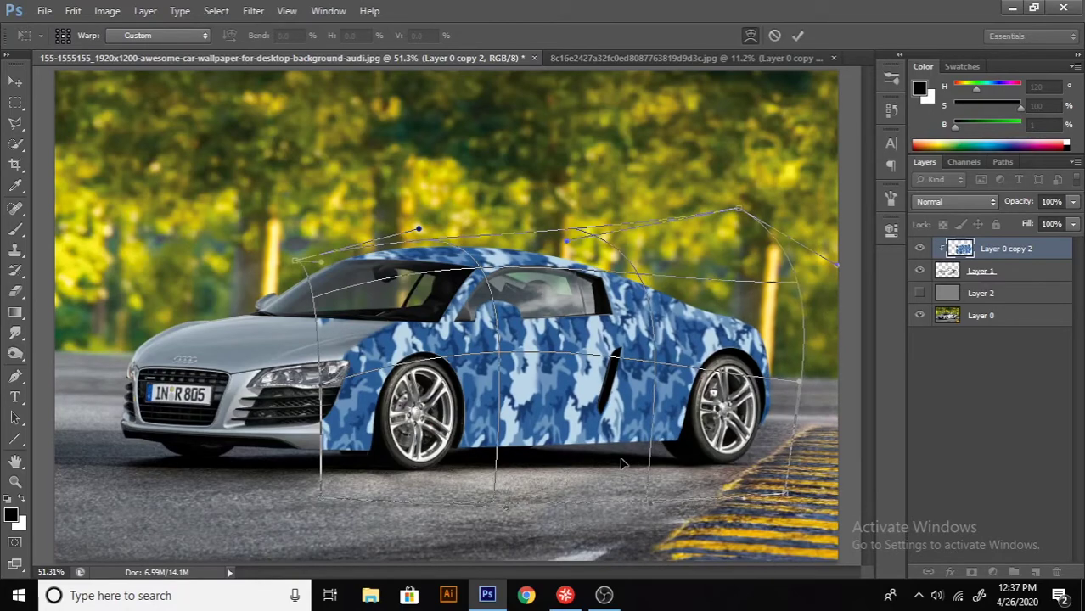
# Apply the warp to the rear camouflage layer
pyautogui.press('Return')
pyautogui.press('e')
pyautogui.scroll(2, 642, 425)
pyautogui.scroll(1, 642, 424)
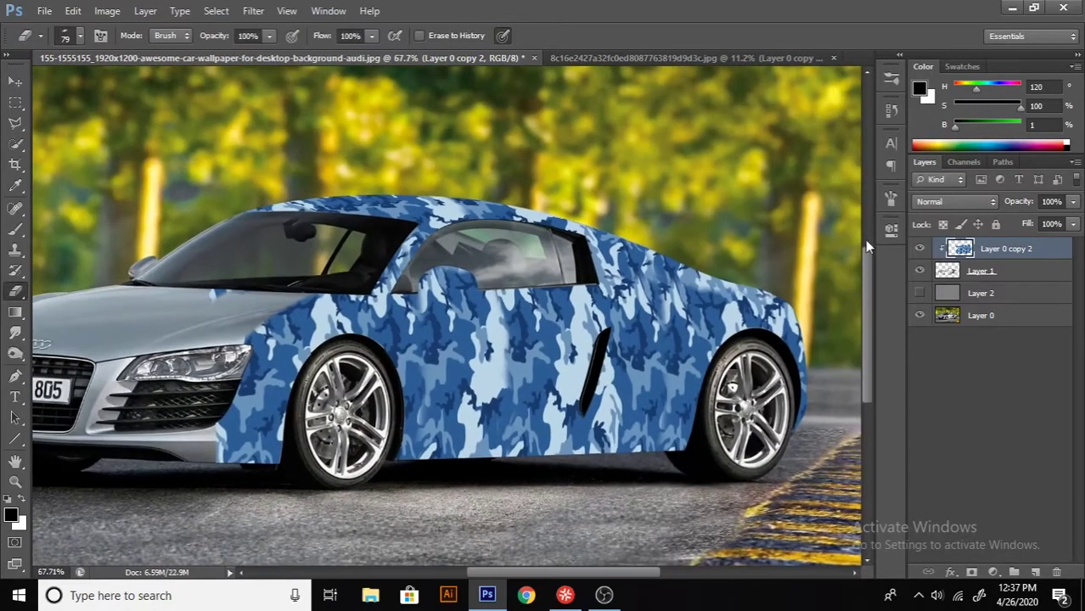
# Try Color, Overlay and Multiply blend modes on the camo, settling on Hard Light
pyautogui.click(956, 201)
pyautogui.click(924, 391)
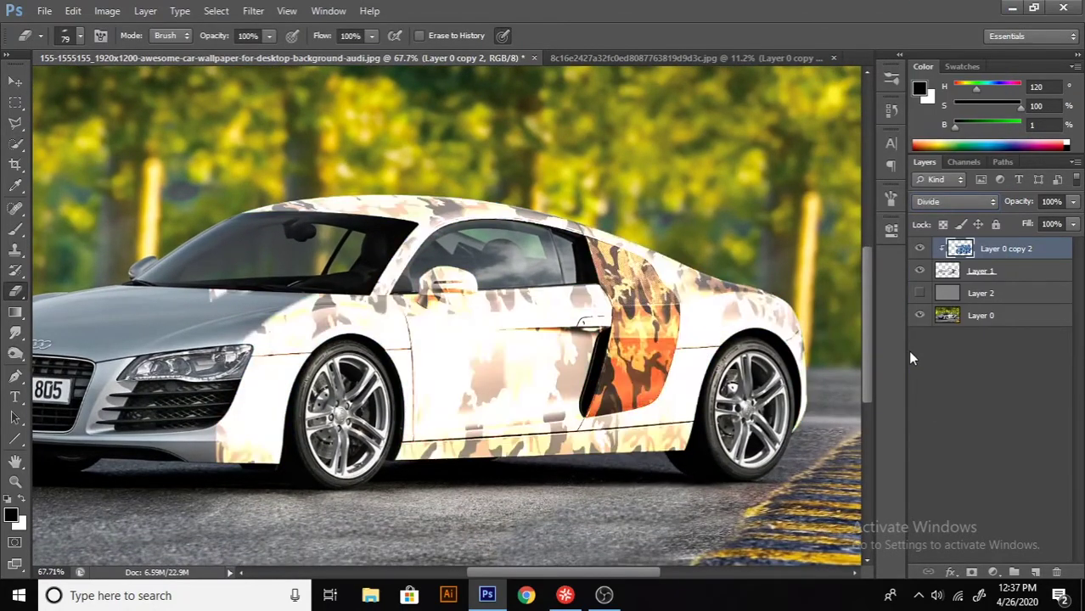
pyautogui.click(926, 203)
pyautogui.click(928, 201)
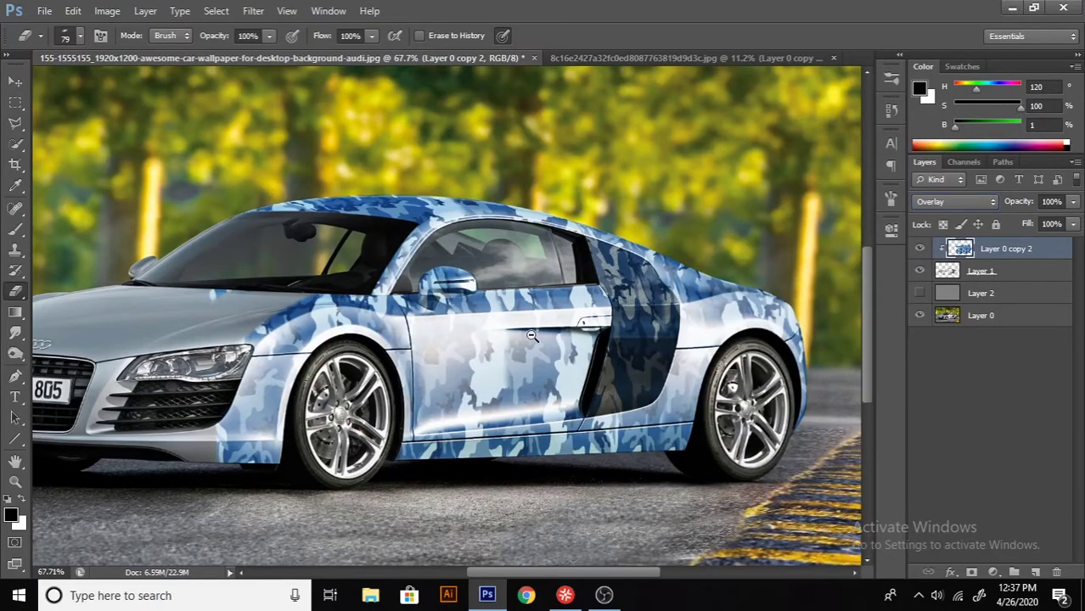
pyautogui.scroll(-1, 532, 335)
pyautogui.click(955, 201)
pyautogui.click(930, 61)
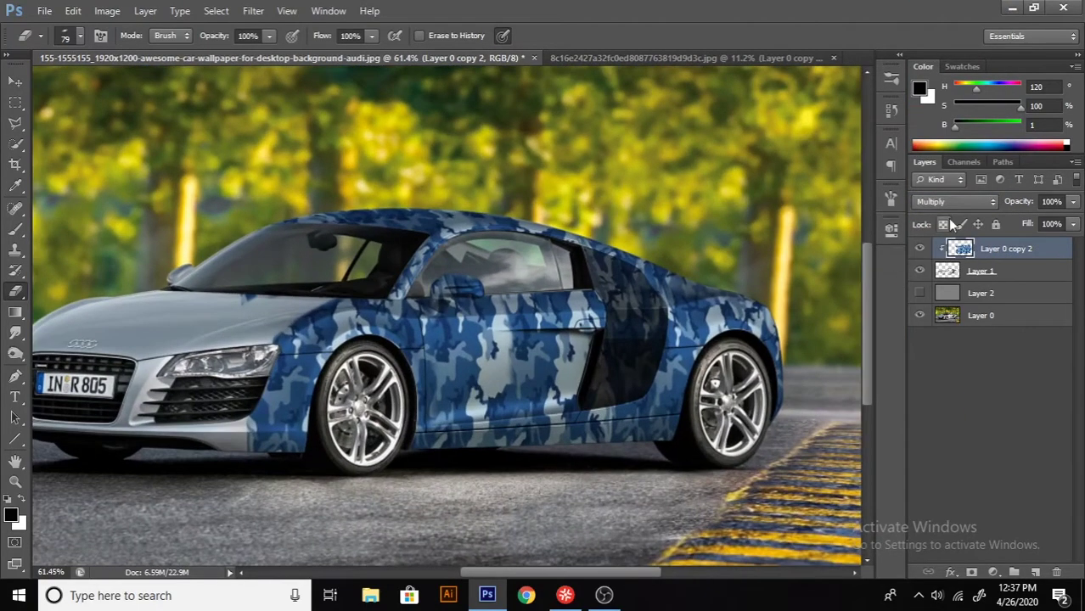
pyautogui.click(956, 201)
pyautogui.click(925, 215)
pyautogui.scroll(-1, 579, 326)
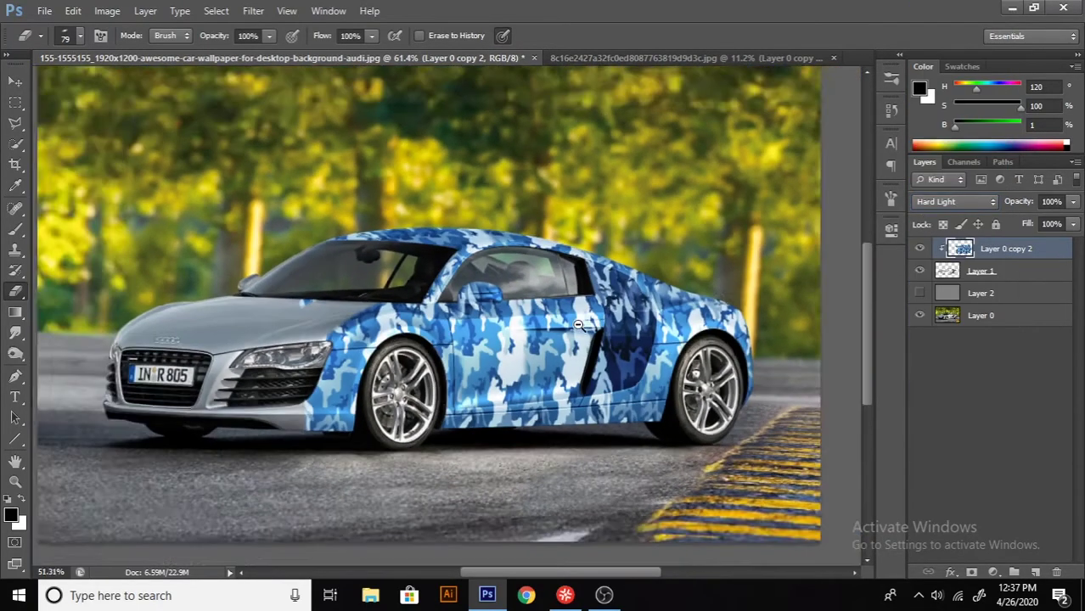
pyautogui.scroll(-1, 579, 326)
# Copy a square patch of the camo texture into the car photo and clip it to the car
pyautogui.press('v')
pyautogui.hotkey('ctrl', 'Tab')
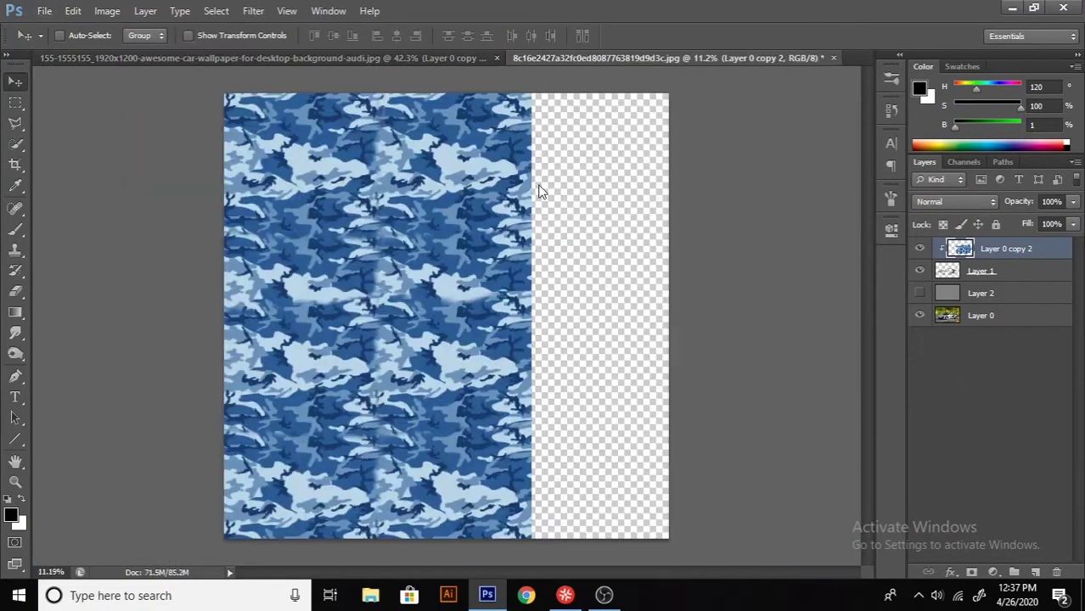
pyautogui.press('m')
pyautogui.moveTo(289, 153); pyautogui.dragTo(493, 371)
pyautogui.press('v')
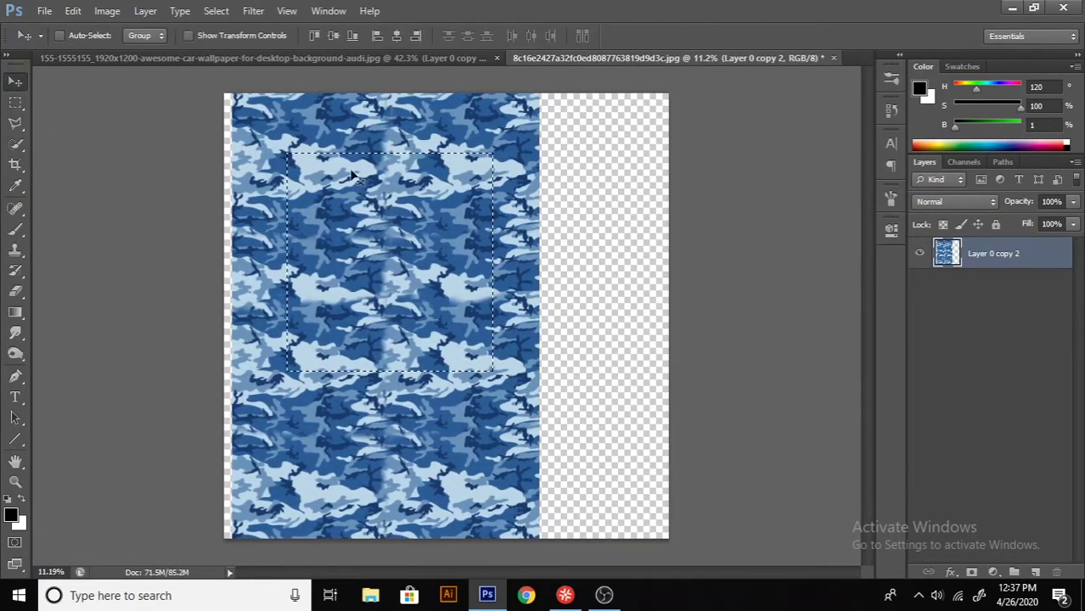
pyautogui.moveTo(353, 174)
pyautogui.mouseDown()
pyautogui.moveTo(280, 99)
pyautogui.moveTo(416, 366)
pyautogui.mouseUp()
pyautogui.hotkey('ctrl', 'alt', 'g')
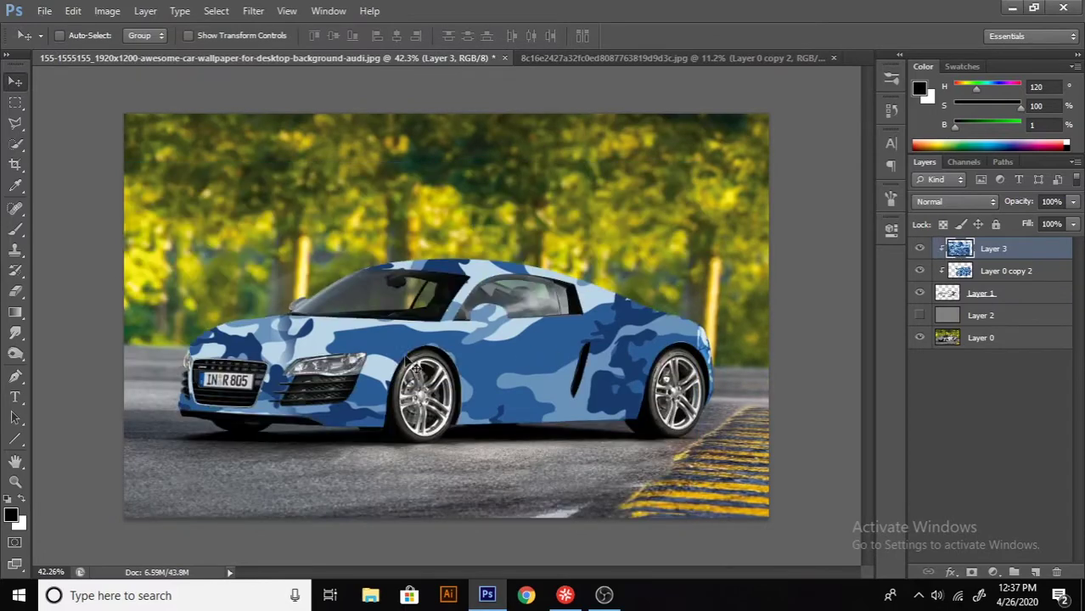
# Scale the new patch over the front half, rotate it 90° clockwise, and set Hard Light
pyautogui.hotkey('ctrl', 't')
pyautogui.moveTo(589, 544)
pyautogui.mouseDown()
pyautogui.moveTo(465, 440)
pyautogui.moveTo(398, 348)
pyautogui.moveTo(395, 323)
pyautogui.moveTo(366, 346)
pyautogui.mouseUp()
pyautogui.scroll(3, 339, 404)
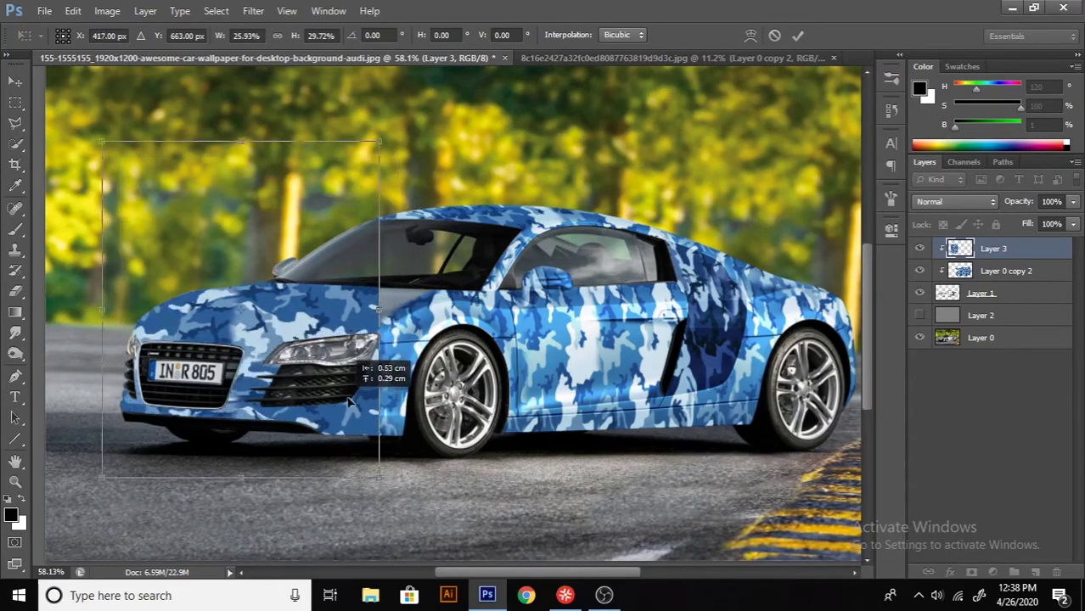
pyautogui.rightClick(416, 239)
pyautogui.click(432, 296)
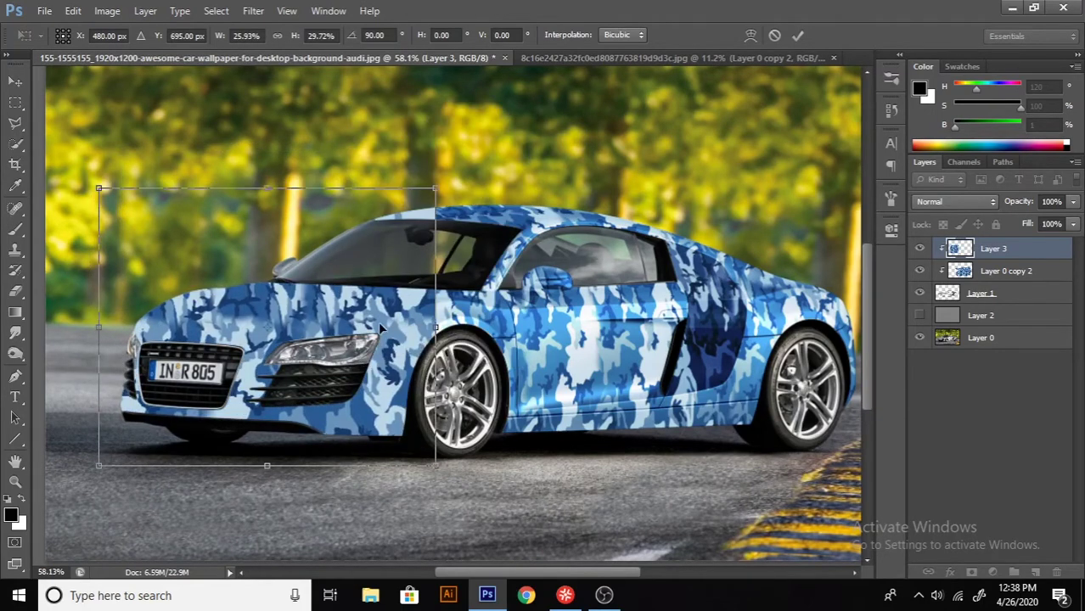
pyautogui.moveTo(380, 327)
pyautogui.mouseDown()
pyautogui.moveTo(360, 327)
pyautogui.moveTo(424, 340)
pyautogui.mouseUp()
pyautogui.click(955, 202)
pyautogui.click(928, 233)
# Warp the front camo over the hood and bumper, keeping its top edge below the windshield
pyautogui.rightClick(350, 320)
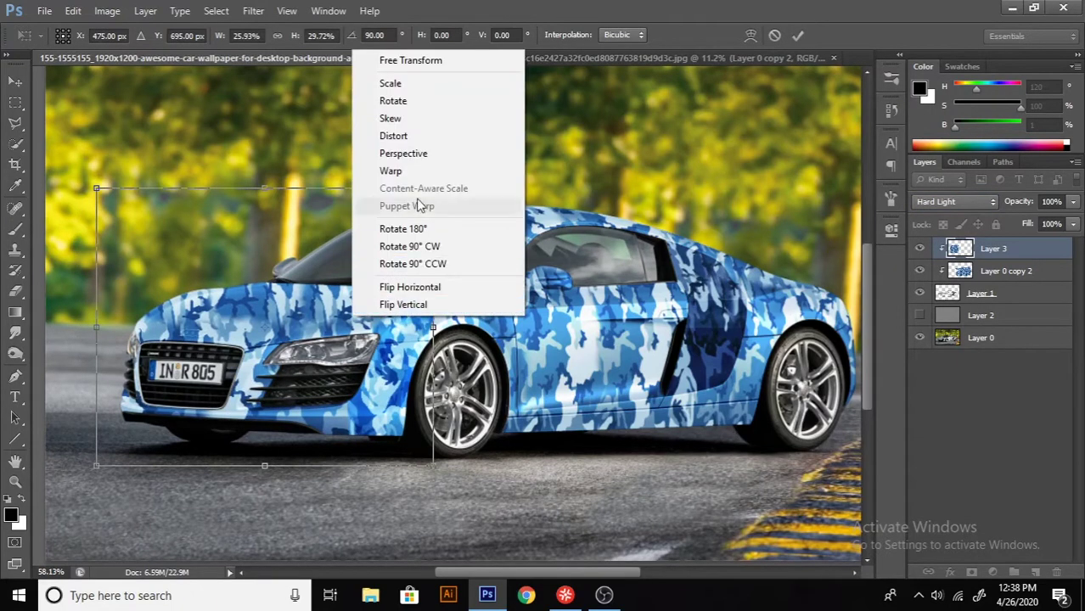
pyautogui.click(378, 173)
pyautogui.moveTo(96, 188); pyautogui.dragTo(159, 243)
pyautogui.moveTo(434, 189); pyautogui.dragTo(451, 242)
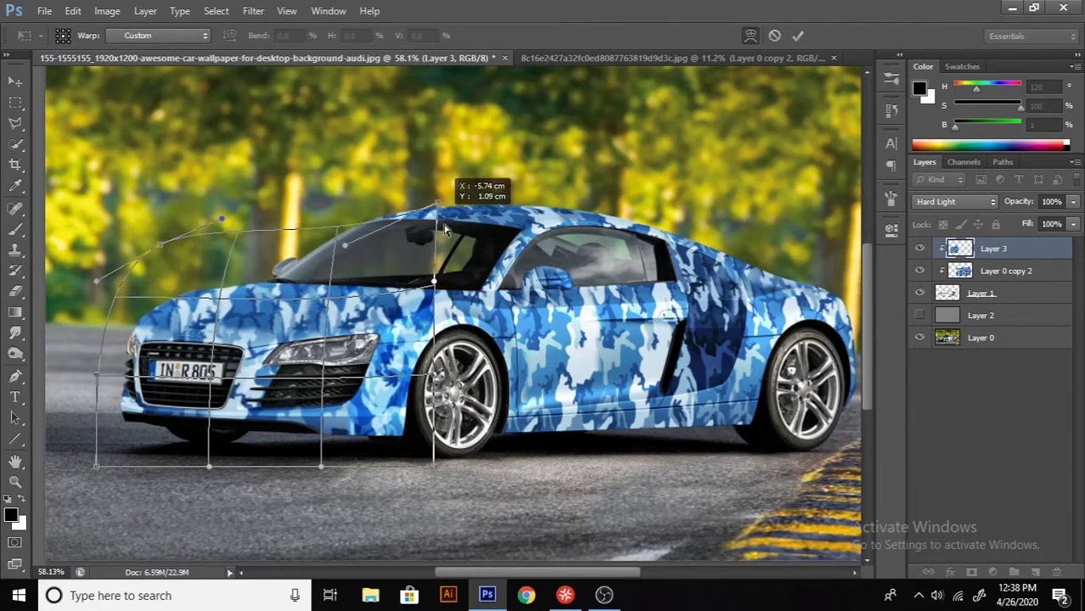
pyautogui.moveTo(377, 406); pyautogui.dragTo(371, 402)
pyautogui.moveTo(229, 232); pyautogui.dragTo(234, 245)
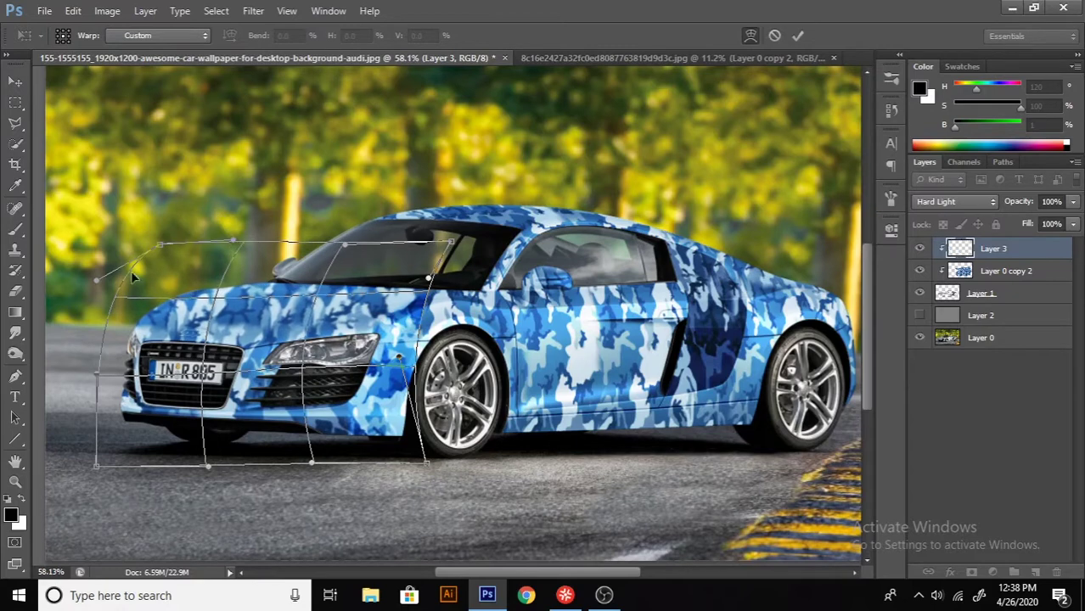
pyautogui.moveTo(164, 246); pyautogui.dragTo(78, 312)
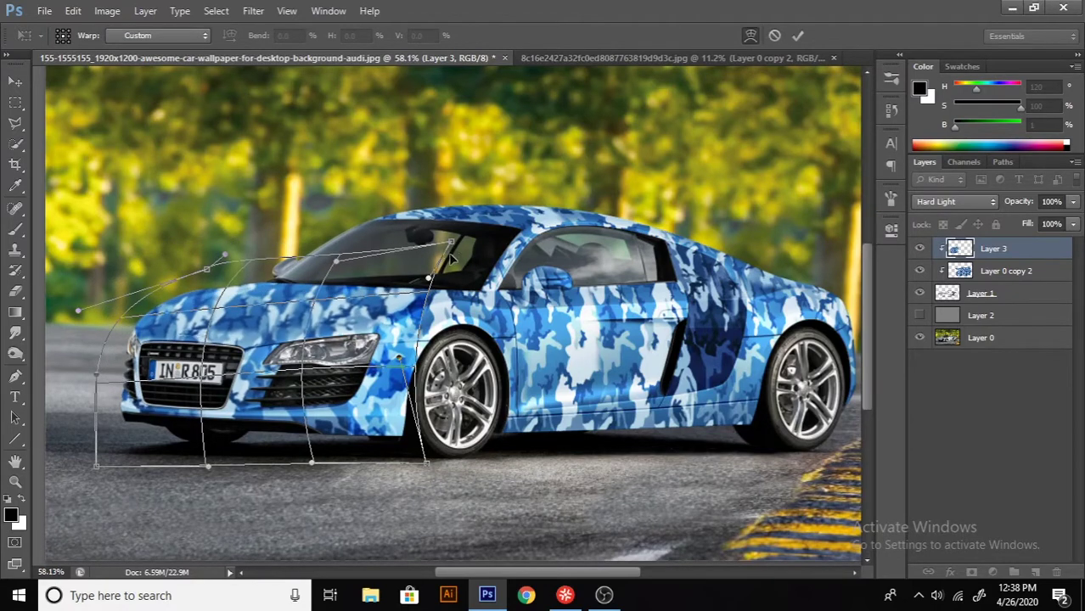
pyautogui.moveTo(451, 244); pyautogui.dragTo(454, 270)
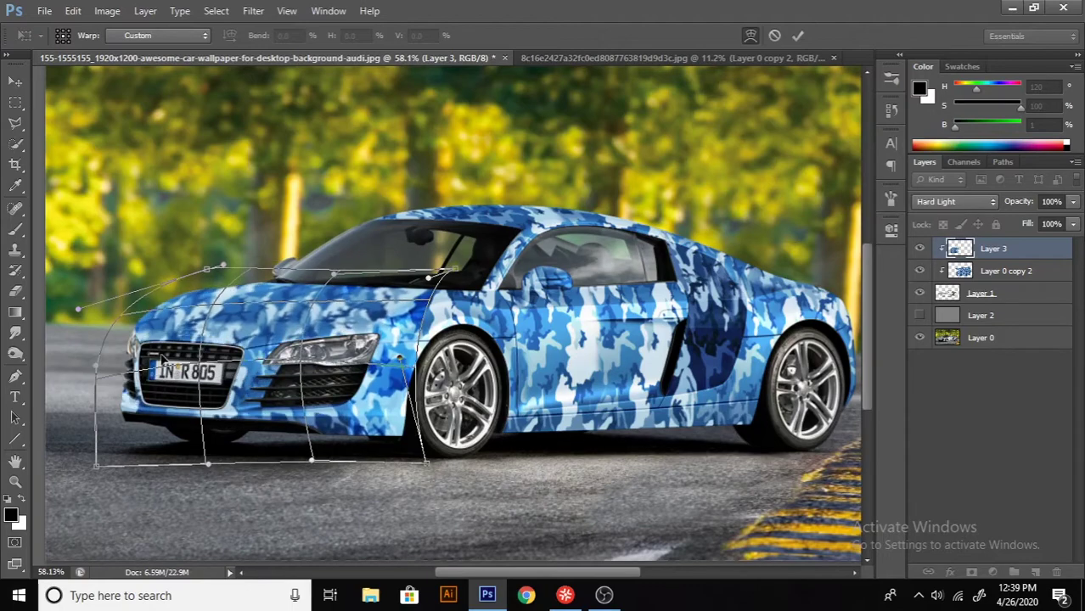
# Apply the front warp, zoom in on the side, and select the Layer 0 copy 2 layer
pyautogui.click(798, 38)
pyautogui.scroll(1, 577, 373)
pyautogui.press('e')
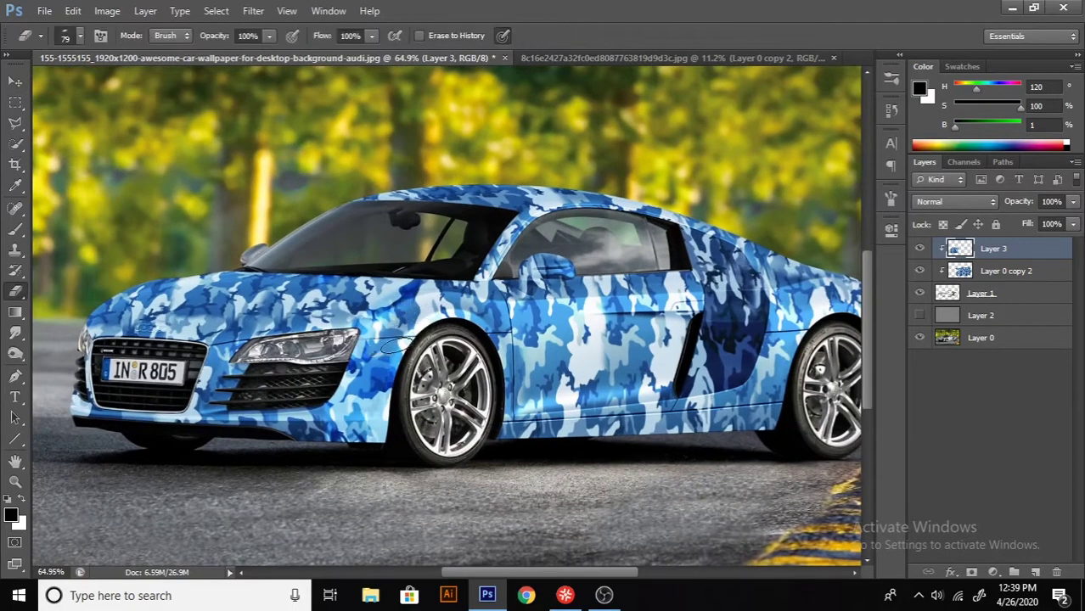
pyautogui.scroll(2, 476, 357)
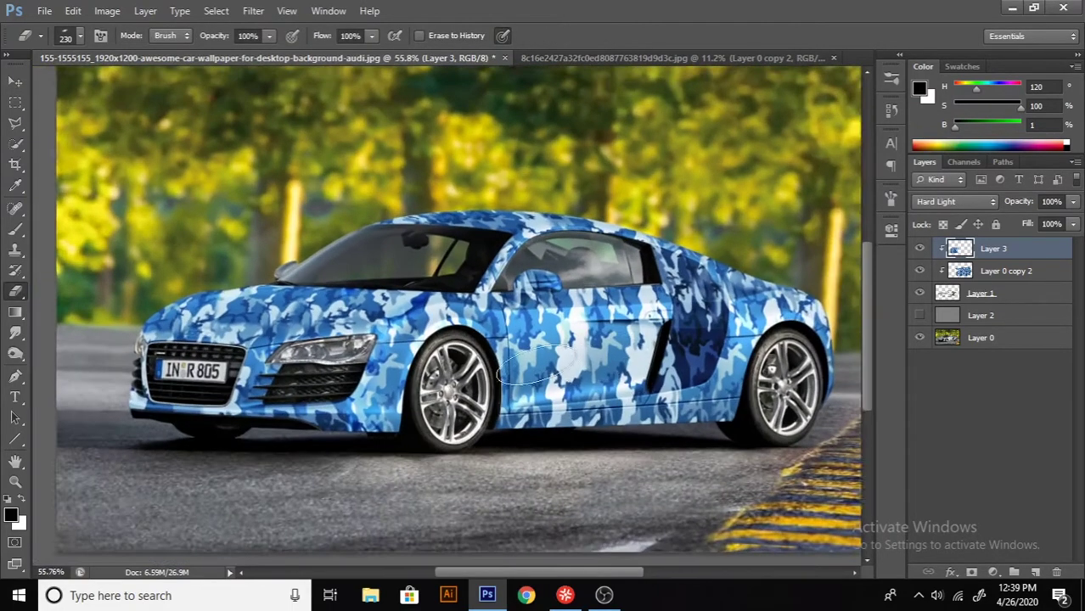
pyautogui.scroll(2, 492, 348)
pyautogui.scroll(2, 512, 339)
pyautogui.scroll(1, 512, 340)
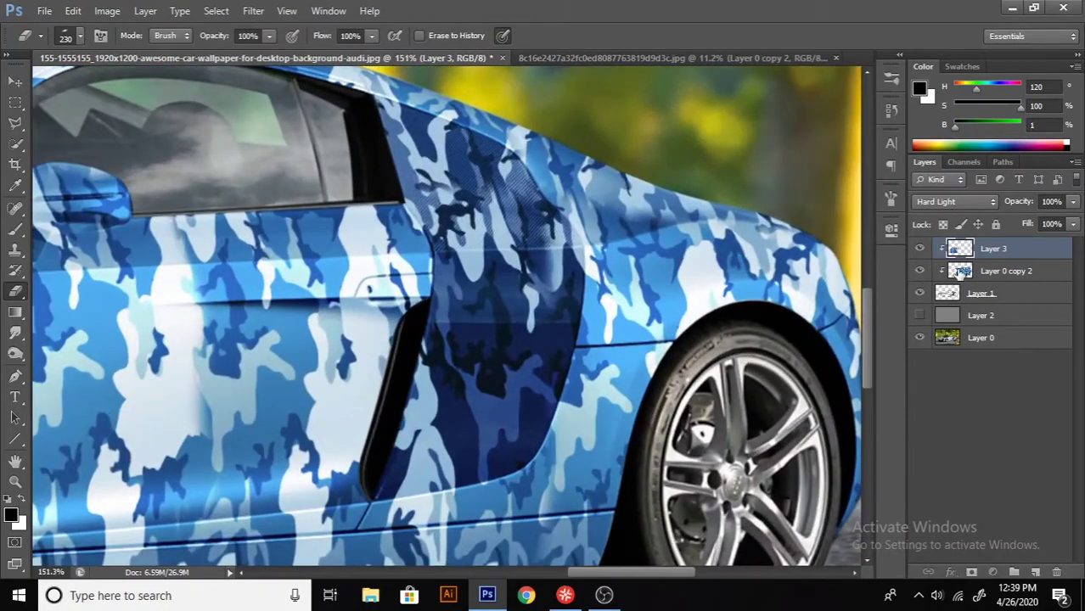
pyautogui.click(960, 270)
# Trace the outline of the side air intake panel with the Pen tool
pyautogui.click(15, 125)
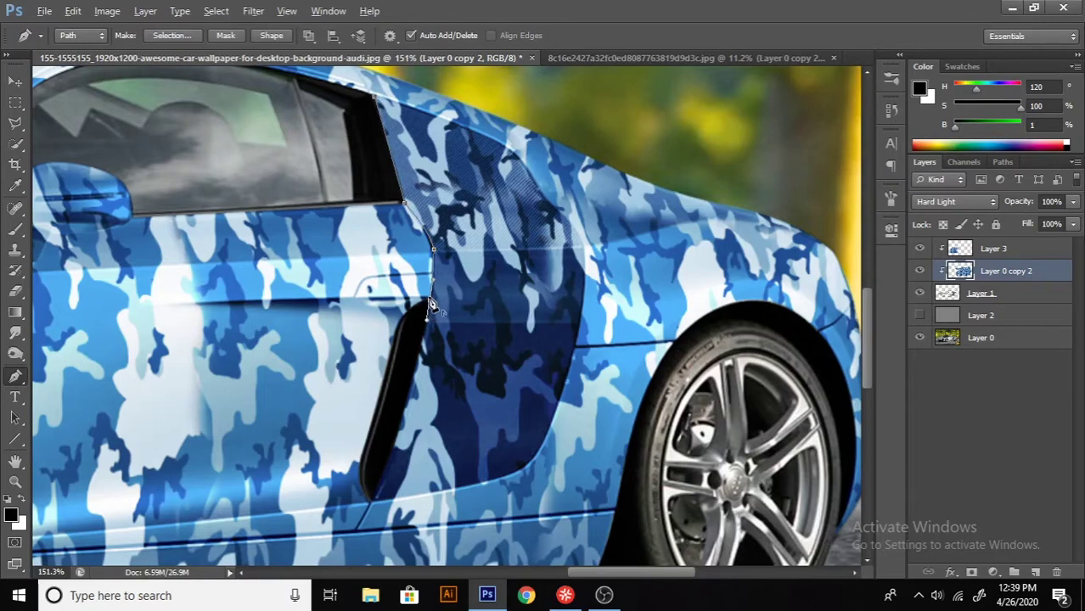
pyautogui.scroll(-5, 407, 340)
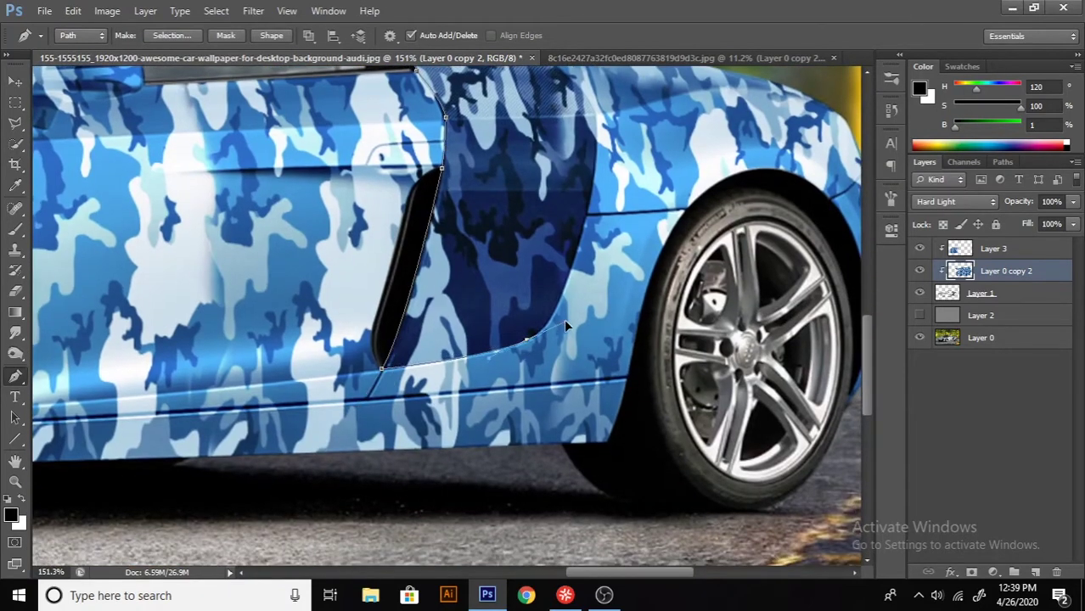
pyautogui.moveTo(556, 331); pyautogui.dragTo(475, 384)
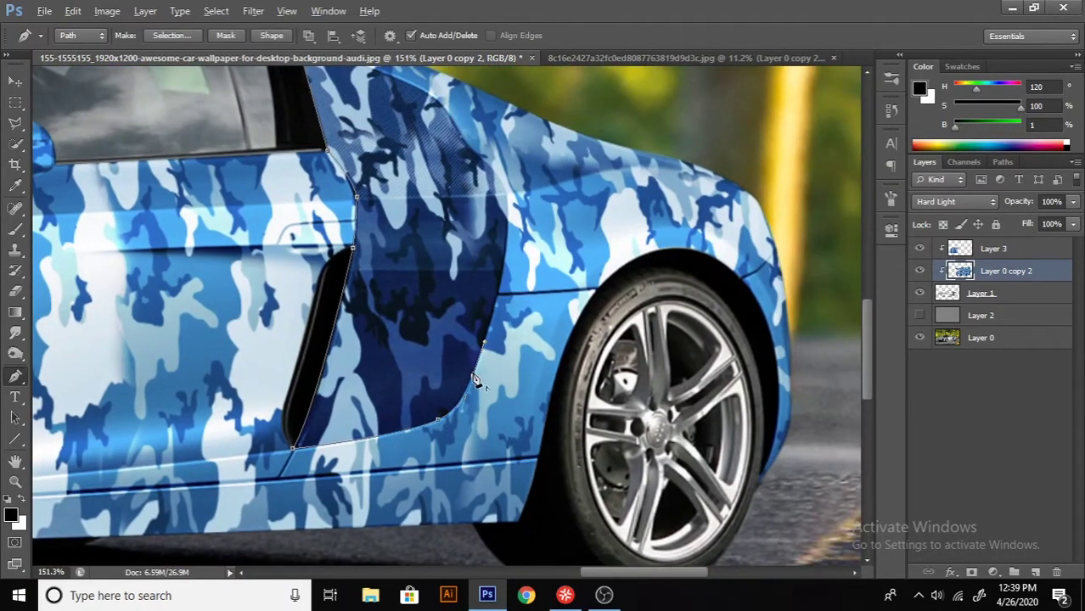
pyautogui.scroll(2, 476, 380)
pyautogui.scroll(2, 504, 311)
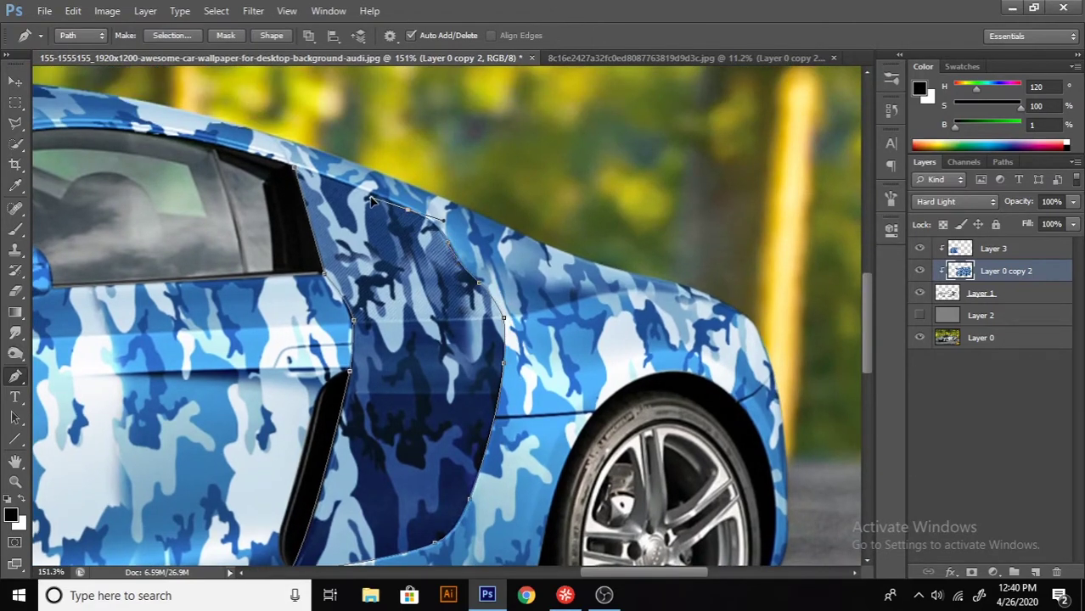
# Turn the traced path into a selection, delete the camo inside the intake, and deselect
pyautogui.rightClick(391, 255)
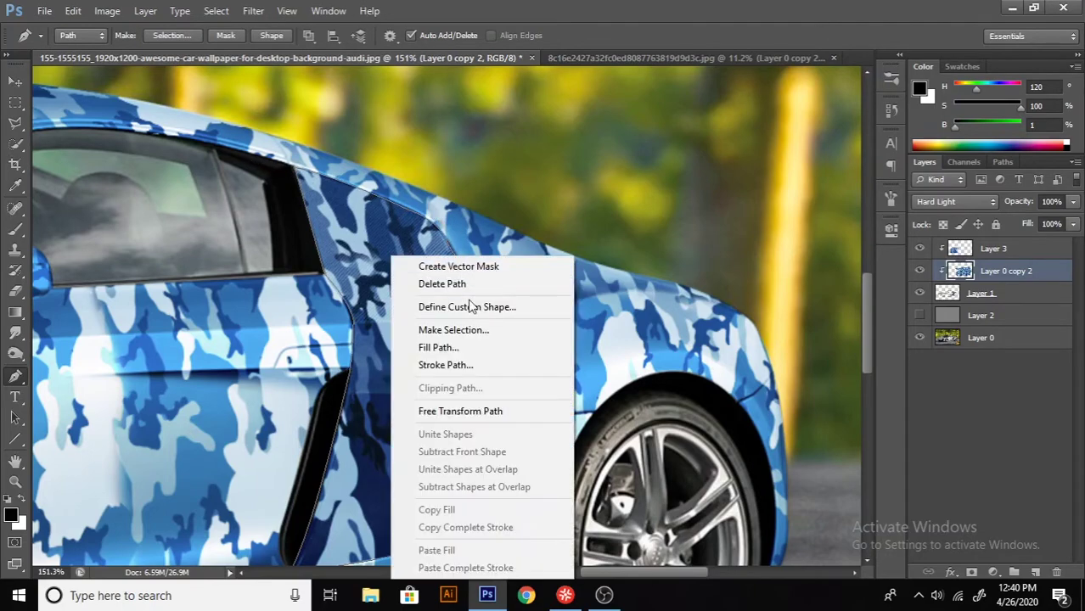
pyautogui.click(424, 325)
pyautogui.click(620, 170)
pyautogui.press('Delete')
pyautogui.hotkey('ctrl', 'd')
pyautogui.scroll(-5, 497, 334)
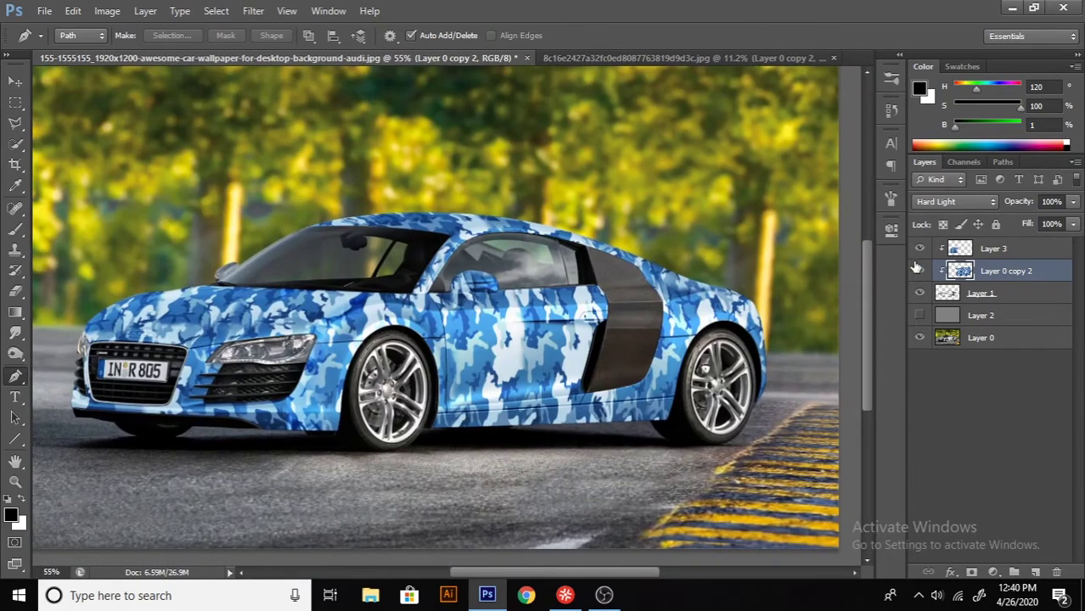
pyautogui.scroll(-2, 824, 355)
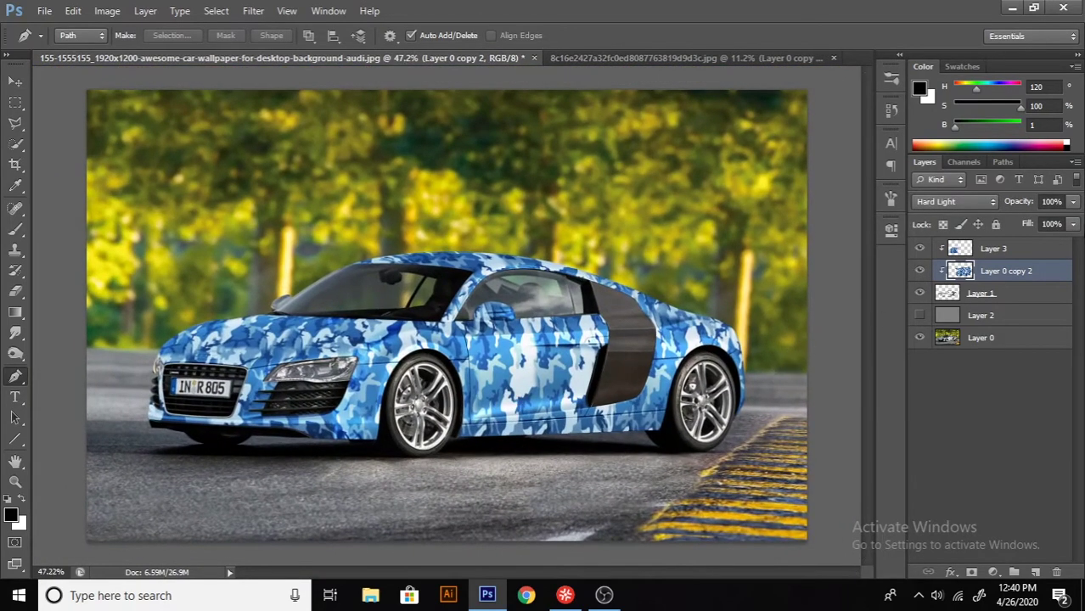
# Darken both camo layers with Hue/Saturation, Lightness -27 and -13
pyautogui.click(919, 272)
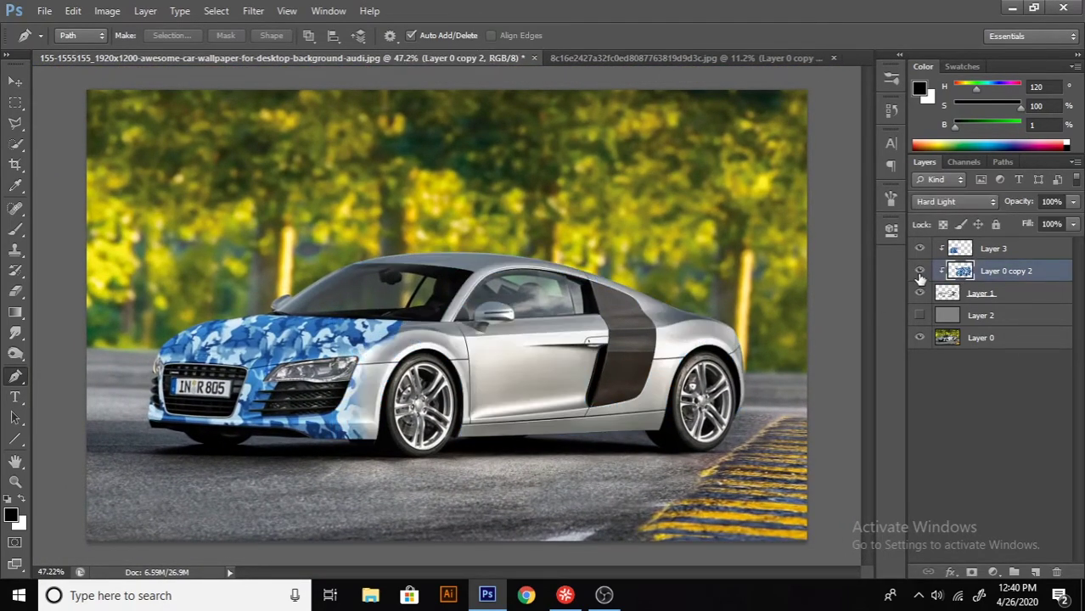
pyautogui.click(920, 272)
pyautogui.hotkey('ctrl', 'u')
pyautogui.moveTo(865, 413)
pyautogui.mouseDown()
pyautogui.moveTo(850, 416)
pyautogui.moveTo(860, 416)
pyautogui.mouseUp()
pyautogui.click(1047, 259)
pyautogui.click(977, 245)
pyautogui.hotkey('ctrl', 'u')
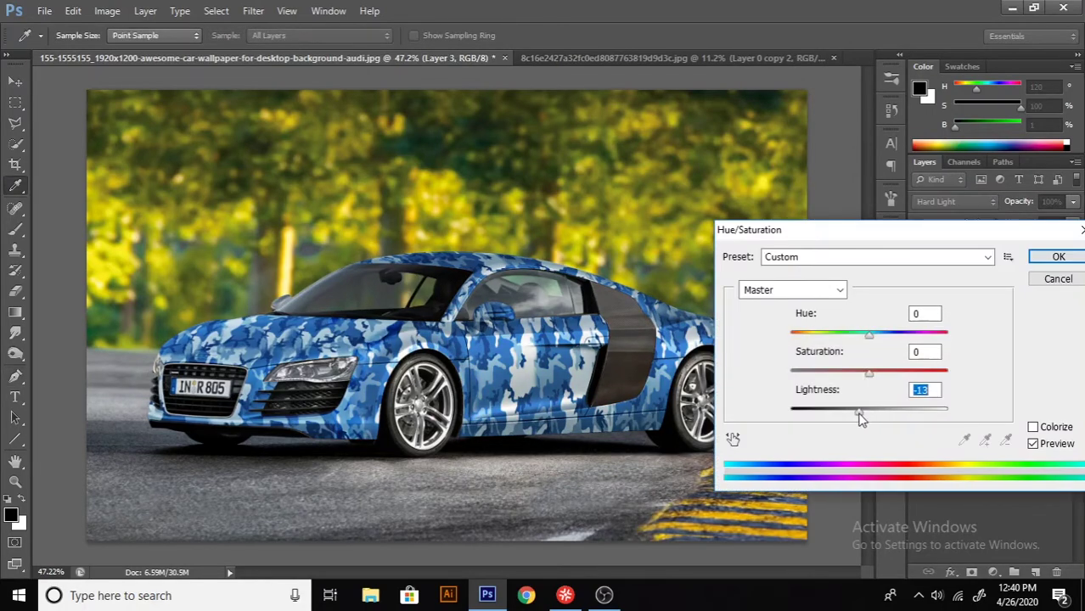
pyautogui.click(1058, 257)
pyautogui.press('p')
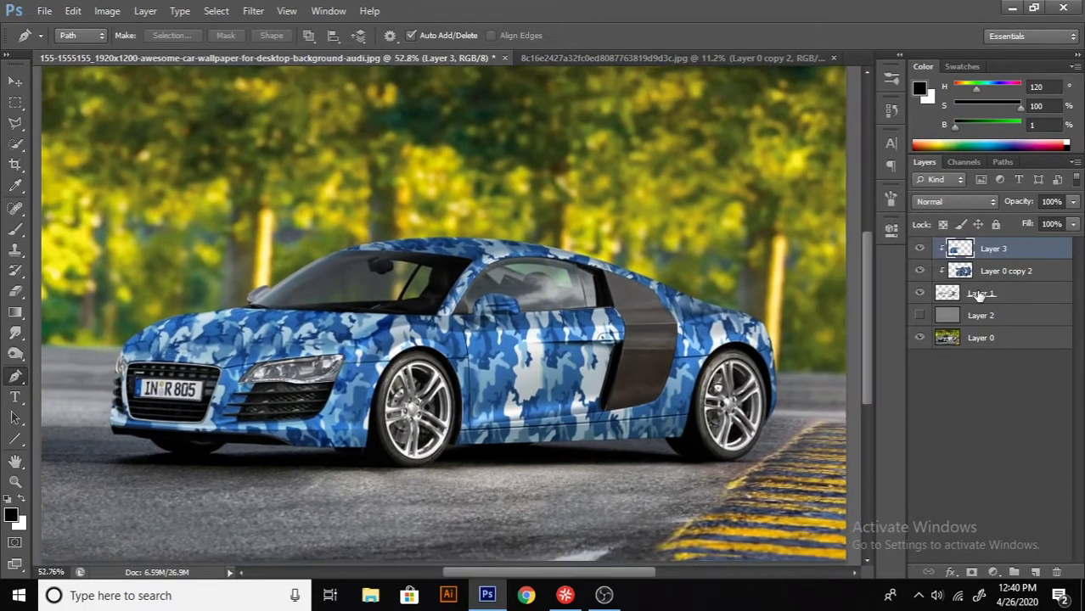
# Merge Layer 3 and Layer 0 copy 2 into one camo layer
pyautogui.click(981, 295)
pyautogui.keyDown('shift'); pyautogui.click(993, 249); pyautogui.keyUp('shift')
pyautogui.rightClick(994, 249)
pyautogui.click(885, 385)
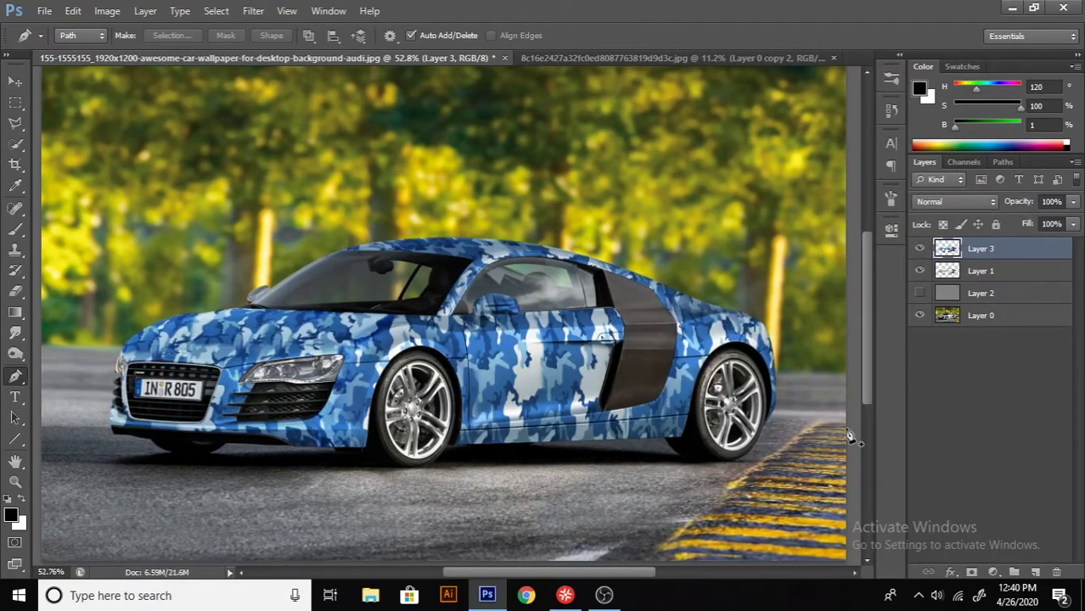
# Add a Levels adjustment with black point 28, midtones 1.17, white point 239
pyautogui.click(993, 572)
pyautogui.click(956, 303)
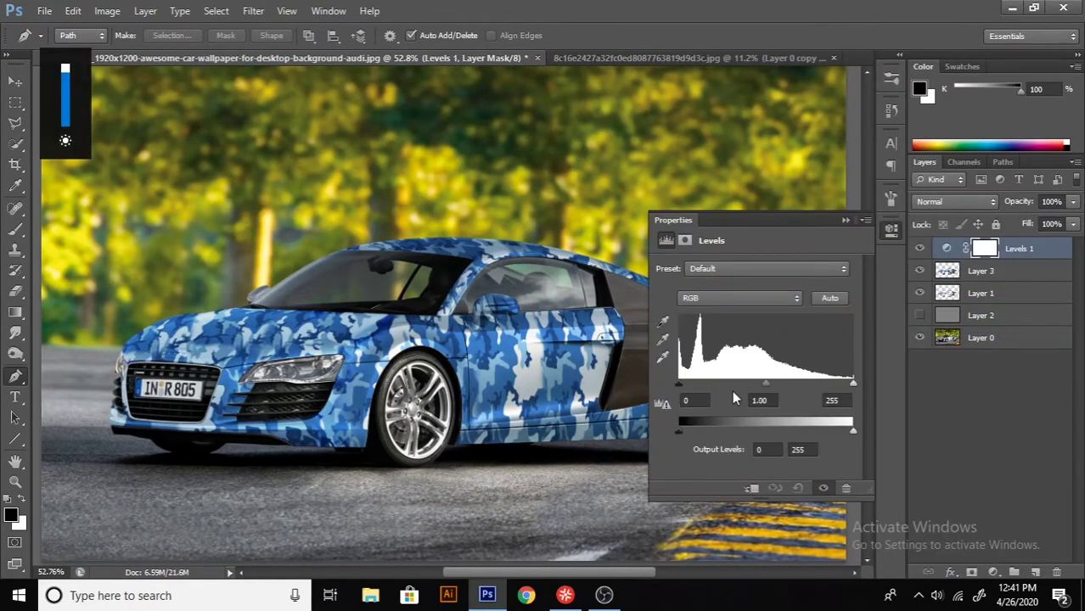
pyautogui.click(764, 400)
pyautogui.moveTo(758, 381); pyautogui.dragTo(755, 387)
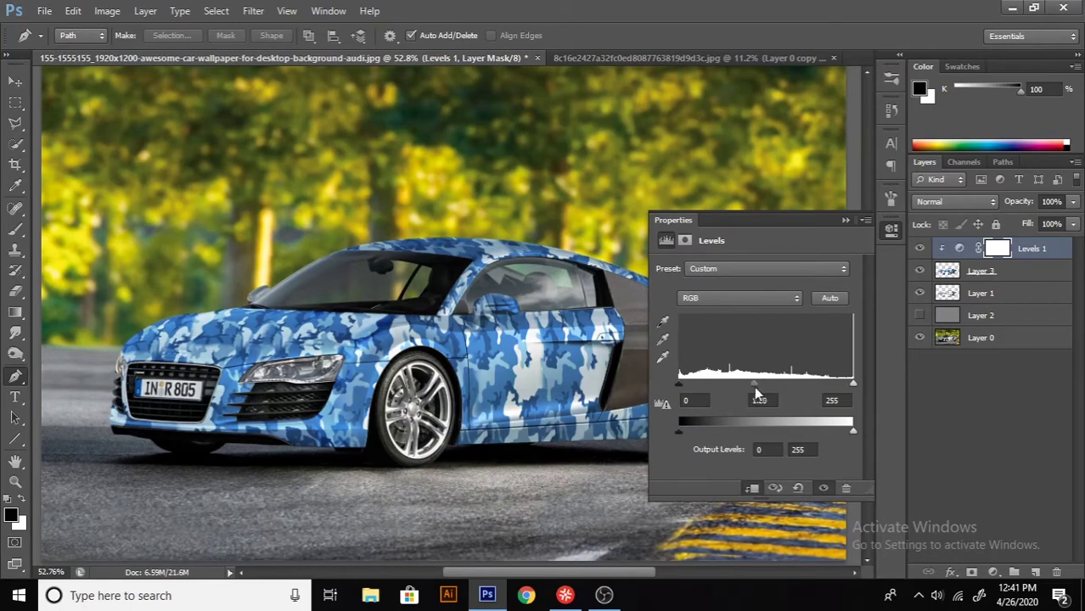
pyautogui.moveTo(684, 388); pyautogui.dragTo(698, 384)
pyautogui.moveTo(853, 384); pyautogui.dragTo(842, 384)
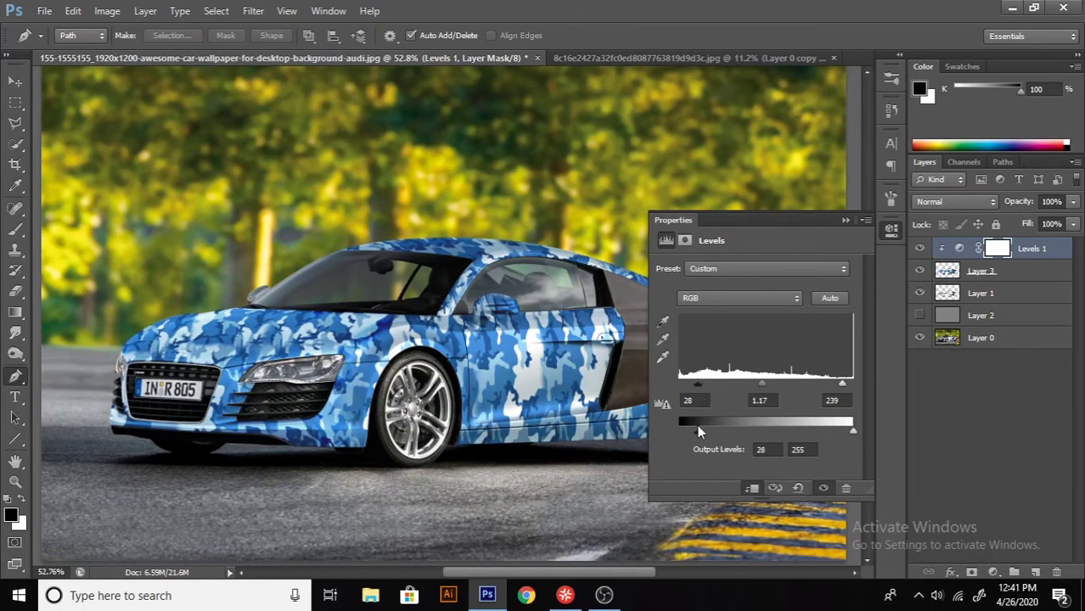
pyautogui.click(846, 221)
# Merge the Levels 1 adjustment down into Layer 3
pyautogui.click(919, 248)
pyautogui.click(920, 248)
pyautogui.rightClick(1023, 255)
pyautogui.click(935, 387)
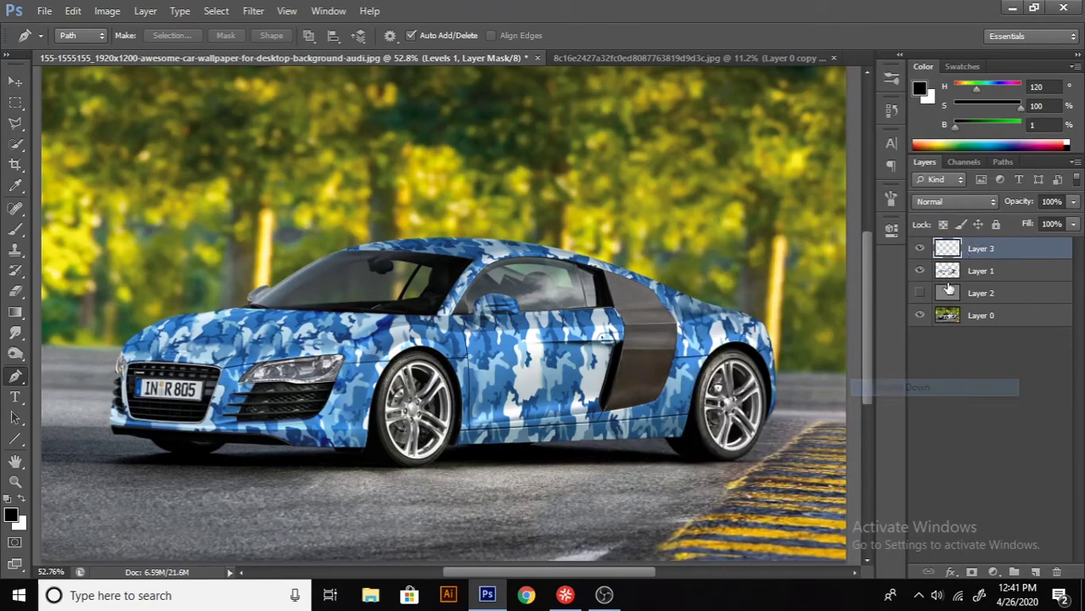
pyautogui.click(956, 202)
# Blend the camo layer in Hard Light at 89% fill
pyautogui.click(926, 298)
pyautogui.click(956, 201)
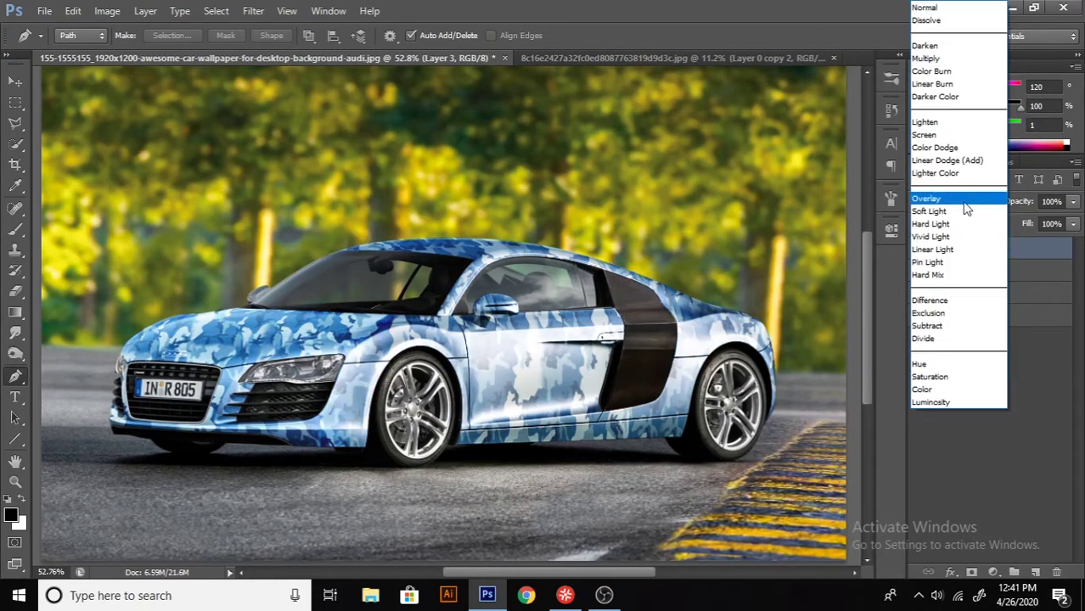
pyautogui.click(934, 233)
pyautogui.click(1073, 224)
pyautogui.moveTo(1068, 244)
pyautogui.mouseDown()
pyautogui.moveTo(1051, 248)
pyautogui.moveTo(1068, 252)
pyautogui.mouseUp()
pyautogui.click(976, 402)
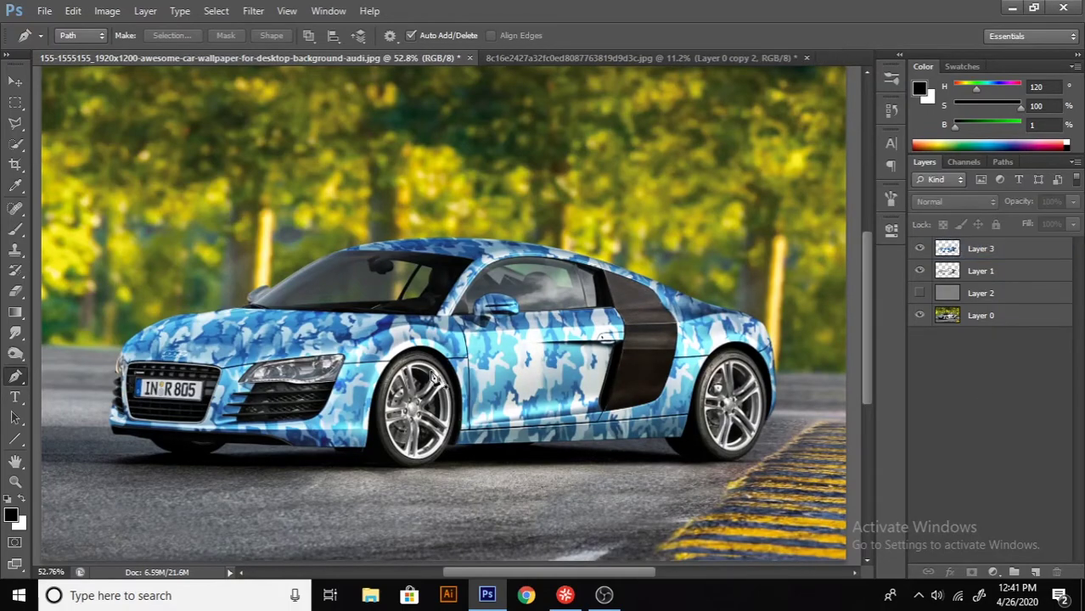
pyautogui.scroll(-1, 435, 379)
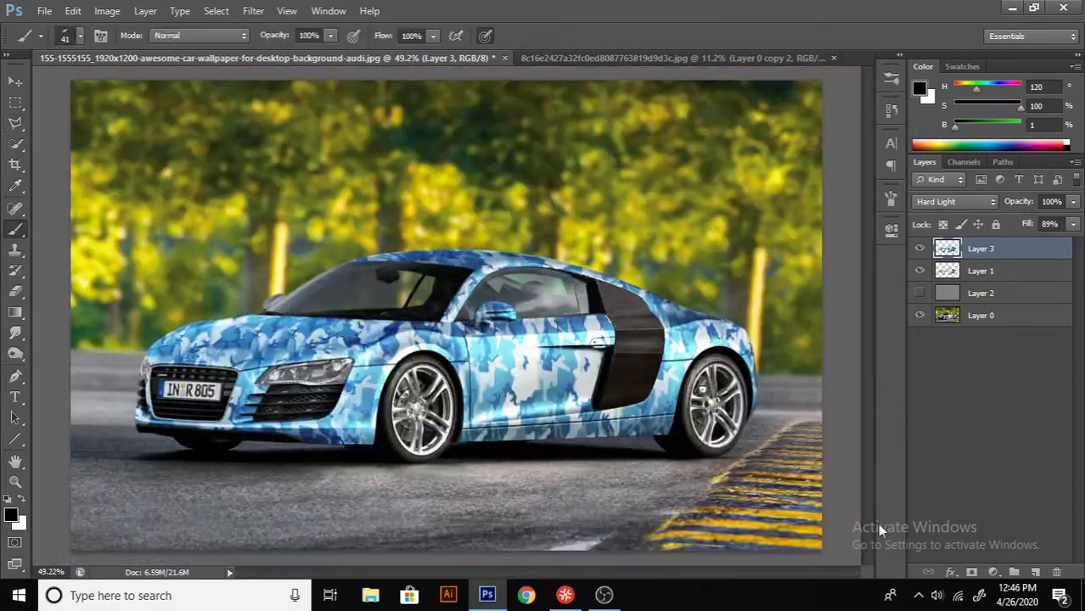
# Add a Hue/Saturation adjustment layer and set Hue +1, Saturation +7, Lightness -16
pyautogui.click(993, 572)
pyautogui.click(968, 382)
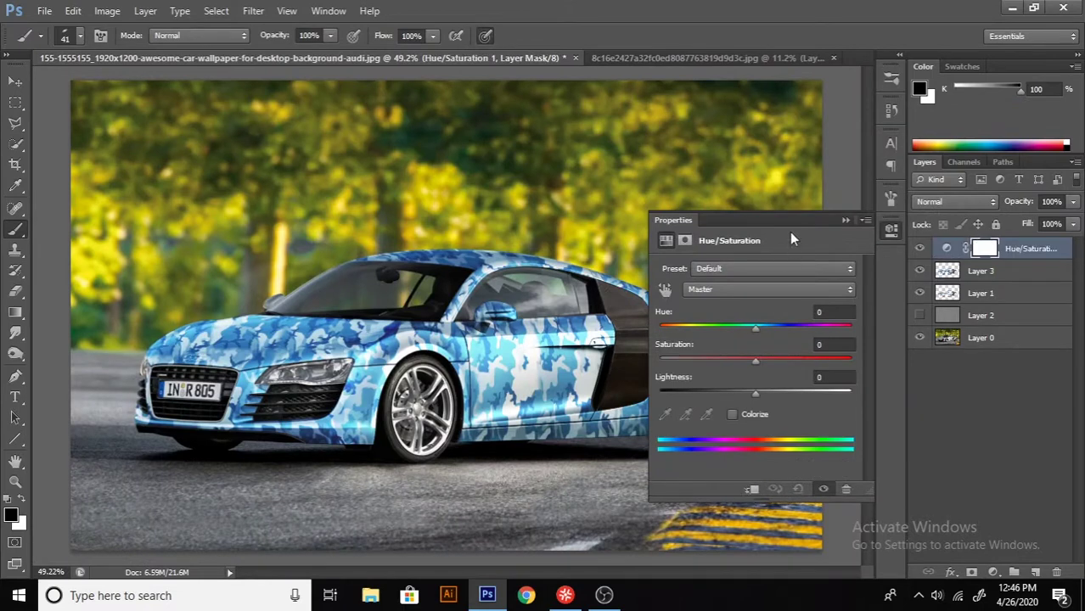
pyautogui.moveTo(705, 220); pyautogui.dragTo(858, 223)
pyautogui.moveTo(909, 331); pyautogui.dragTo(990, 336)
pyautogui.moveTo(908, 365); pyautogui.dragTo(931, 371)
pyautogui.moveTo(989, 331)
pyautogui.mouseDown()
pyautogui.moveTo(863, 346)
pyautogui.moveTo(850, 333)
pyautogui.mouseUp()
pyautogui.moveTo(908, 397); pyautogui.dragTo(892, 397)
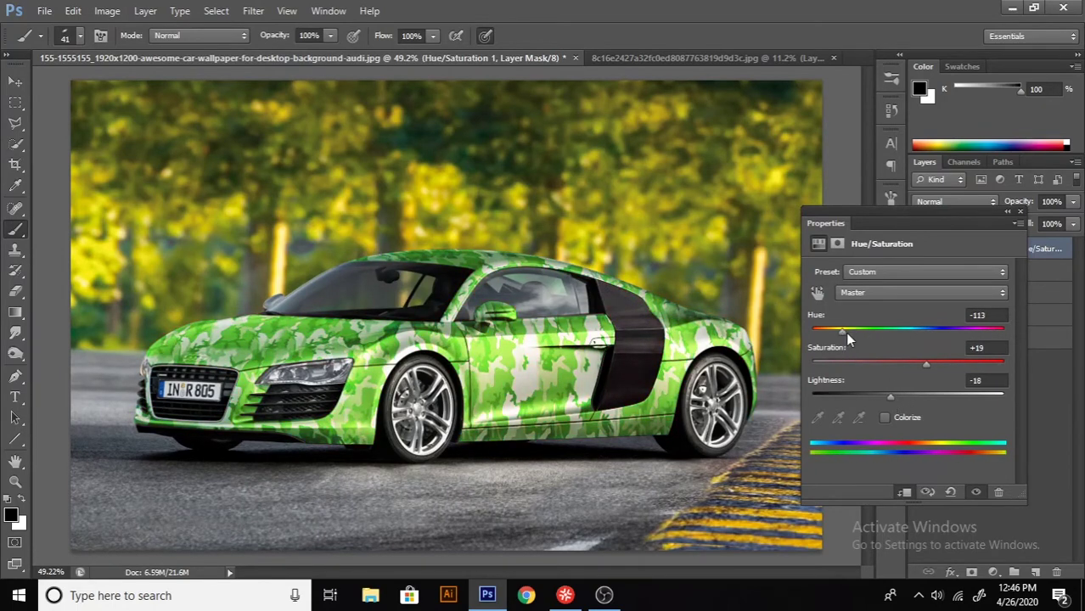
pyautogui.moveTo(845, 332)
pyautogui.mouseDown()
pyautogui.moveTo(974, 349)
pyautogui.moveTo(908, 344)
pyautogui.moveTo(924, 348)
pyautogui.moveTo(910, 333)
pyautogui.mouseUp()
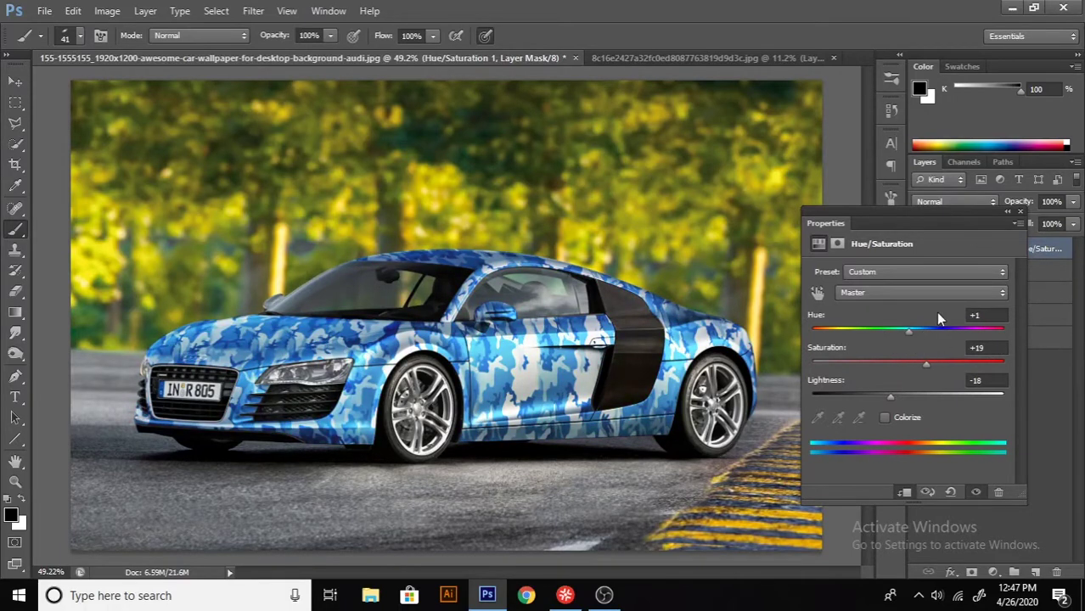
pyautogui.click(1008, 211)
pyautogui.click(960, 374)
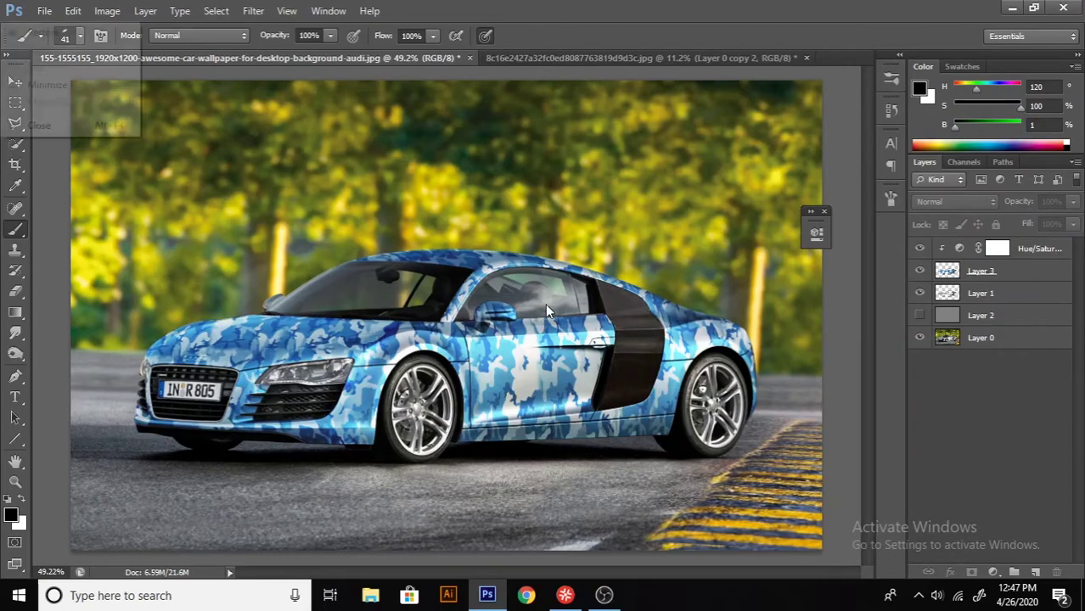